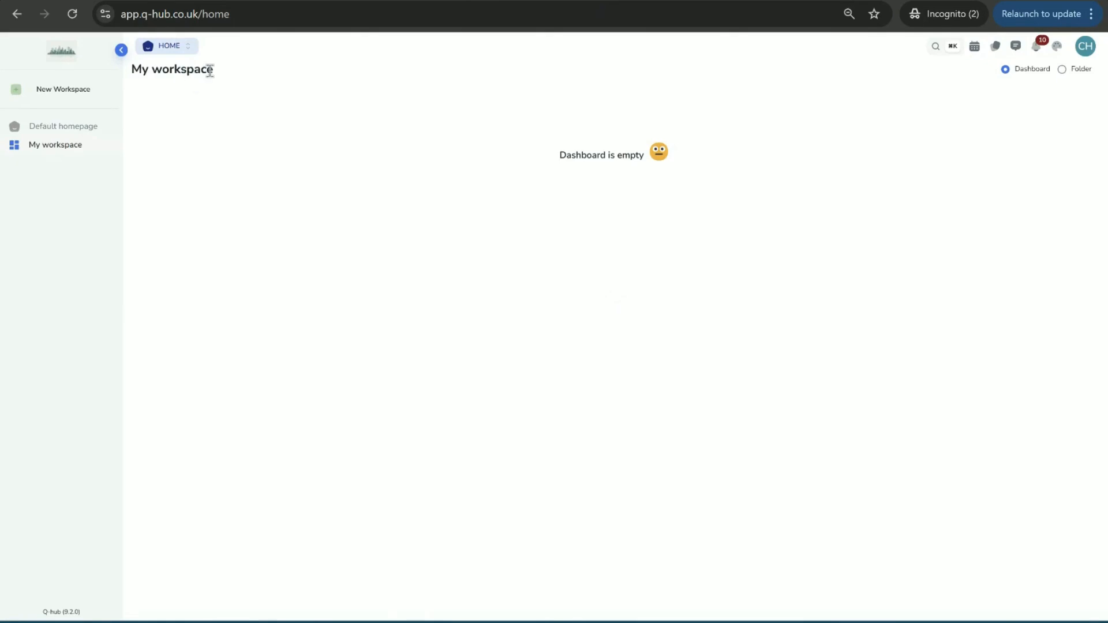
# View the default homepage, then return to My workspace.
pyautogui.moveTo(168, 69); pyautogui.dragTo(116, 71)
pyautogui.click(147, 91)
pyautogui.click(68, 126)
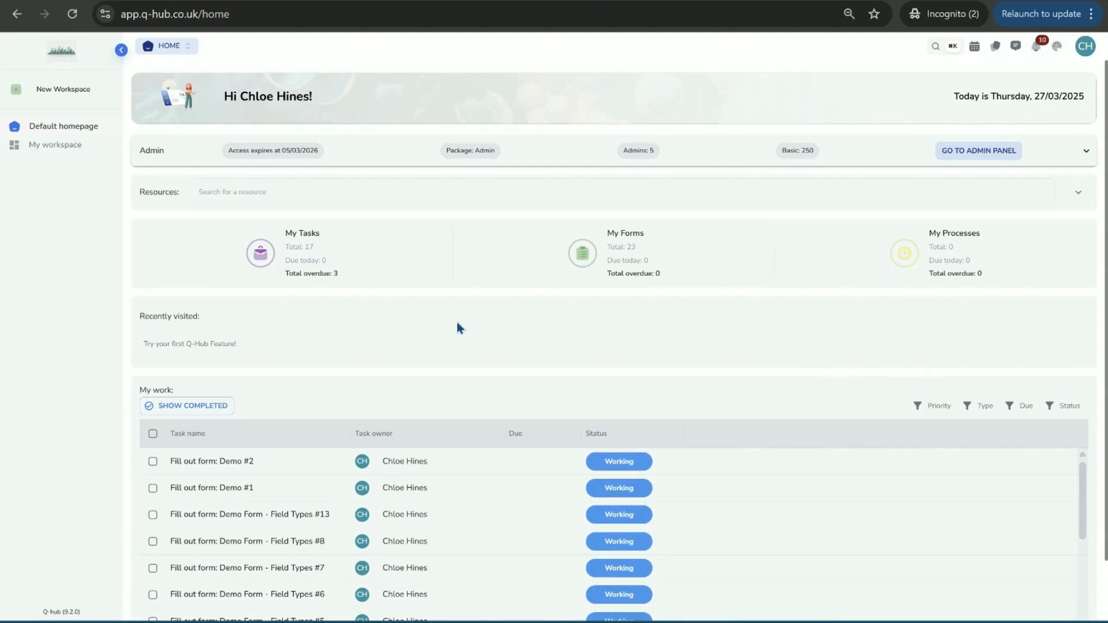
pyautogui.click(56, 147)
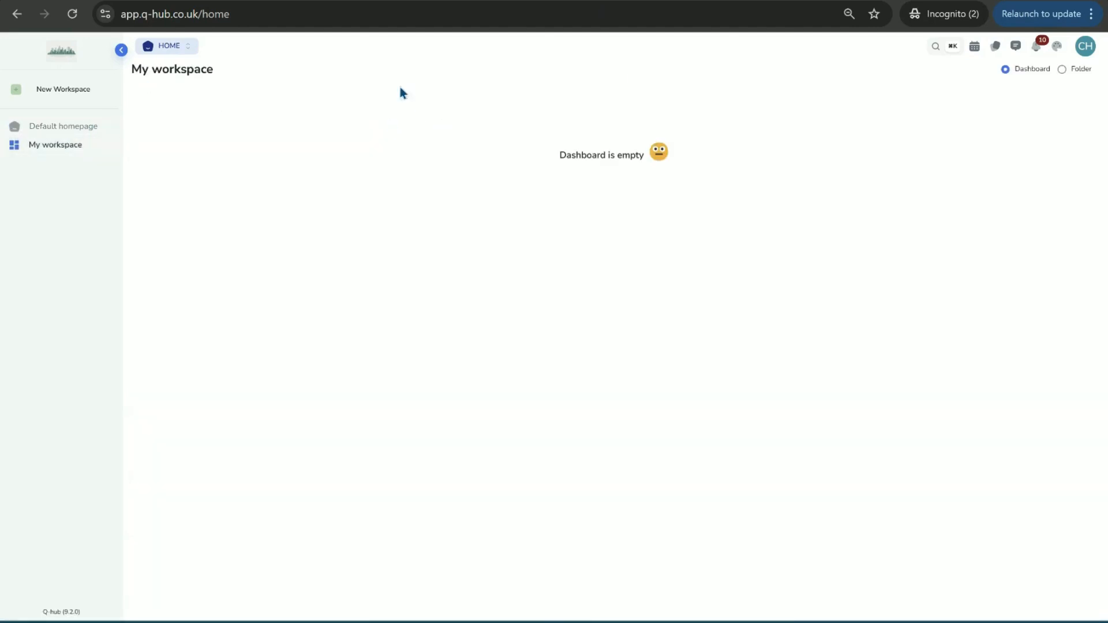
# Open My workspace from the Work Hub's spaces and start editing its dashboard.
pyautogui.click(152, 49)
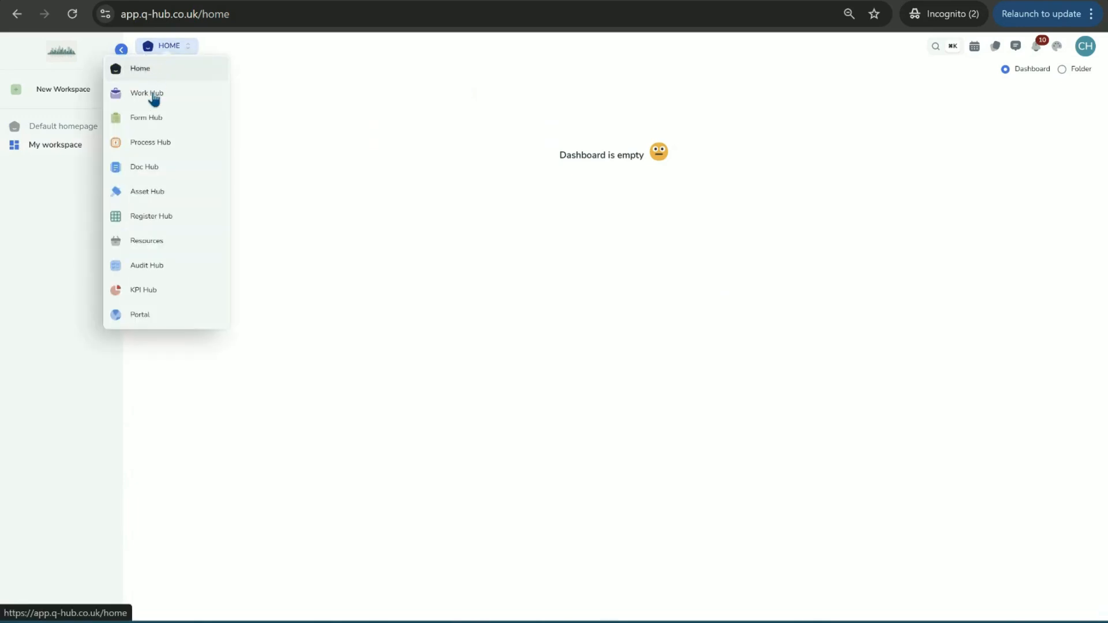
pyautogui.click(152, 94)
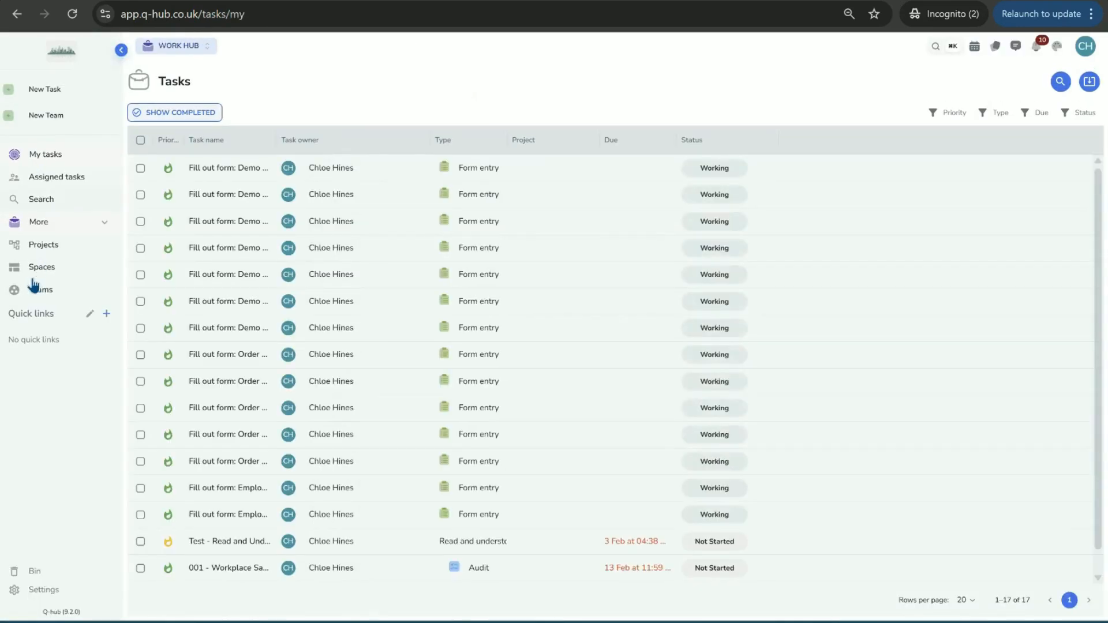
pyautogui.click(51, 272)
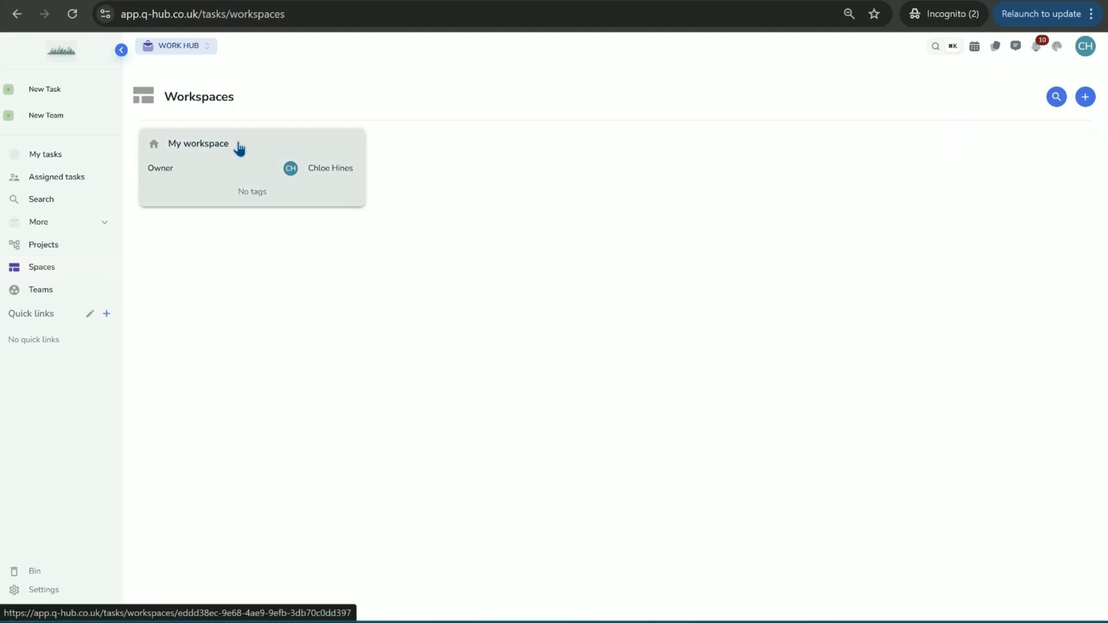
pyautogui.click(239, 149)
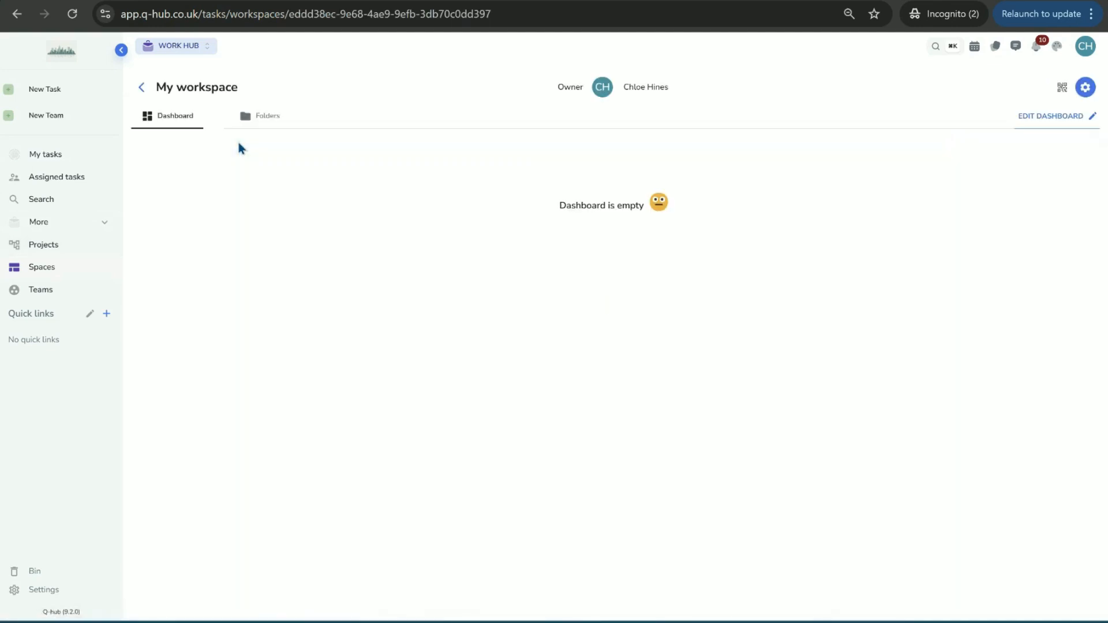
pyautogui.click(1069, 117)
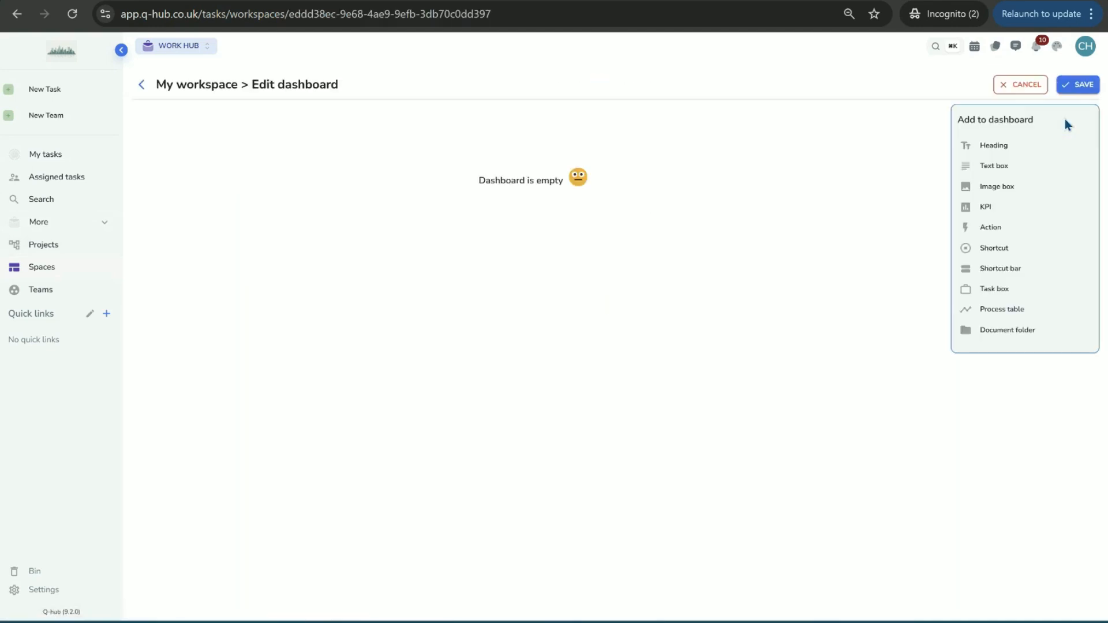
# Add a heading reading "Qhub Dashboard" to the dashboard and give it a pinkish-red background.
pyautogui.click(989, 147)
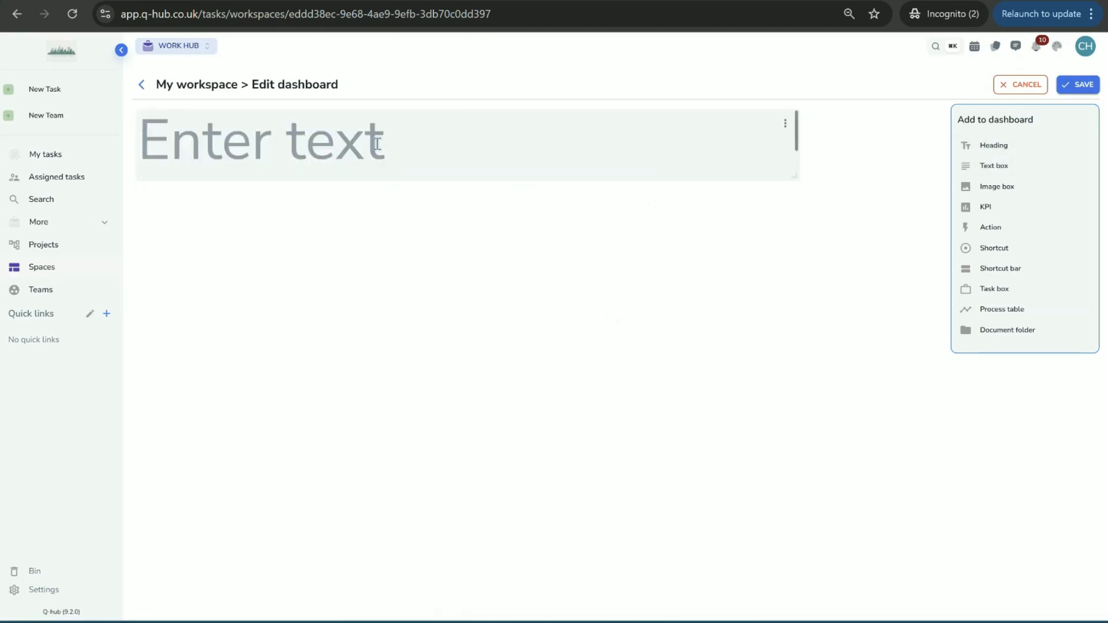
pyautogui.write('Qhub Dashboard')
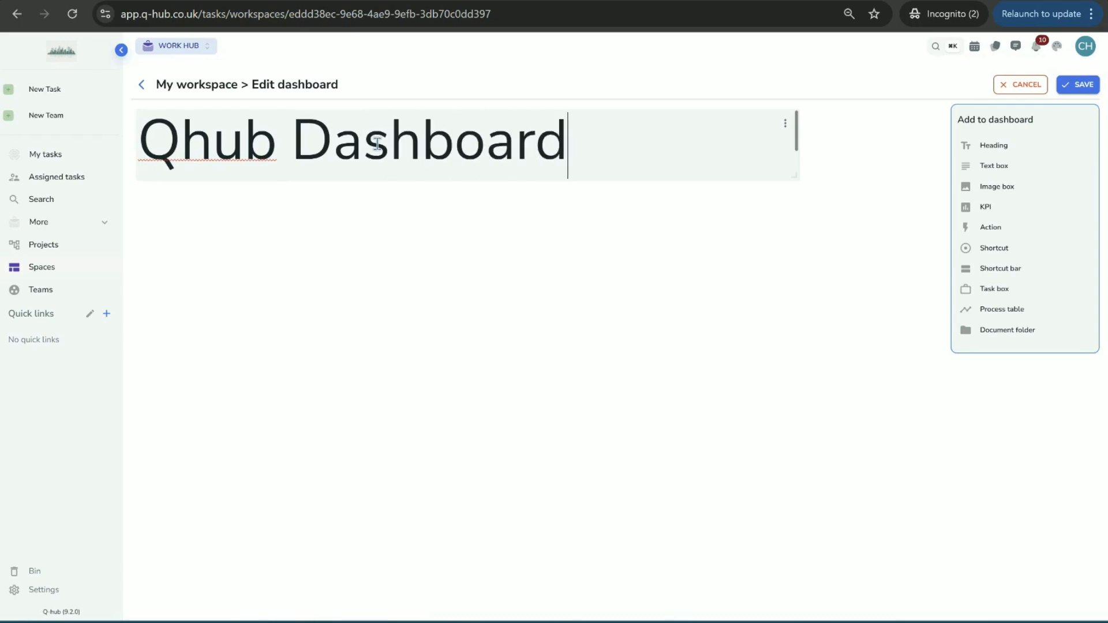
pyautogui.click(785, 123)
pyautogui.click(741, 83)
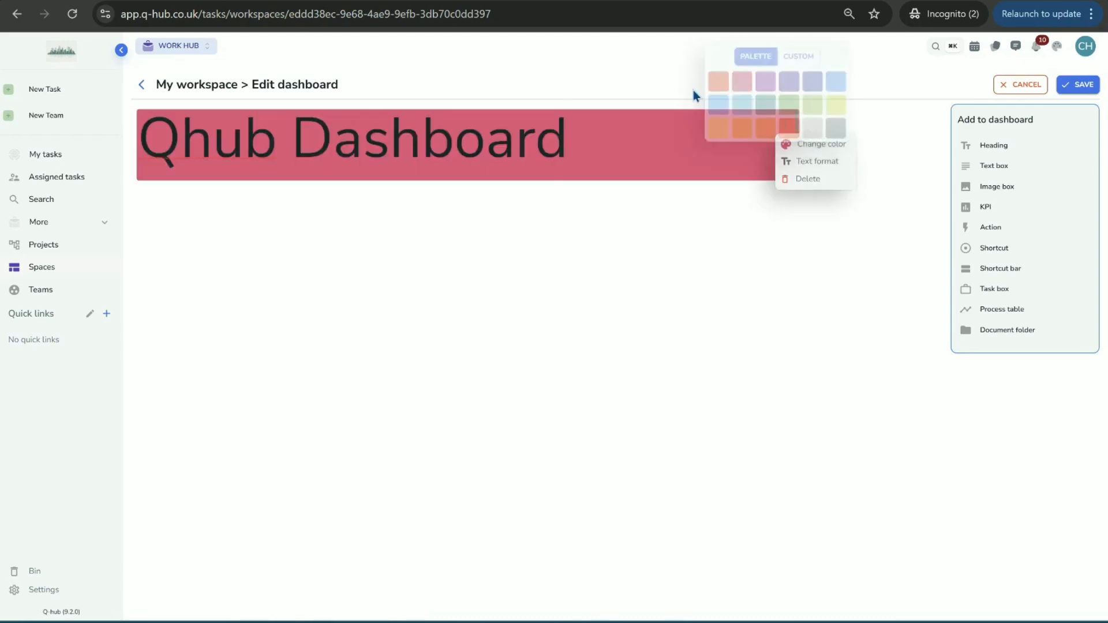
# Format the heading text with centre alignment and the Big font size.
pyautogui.click(838, 167)
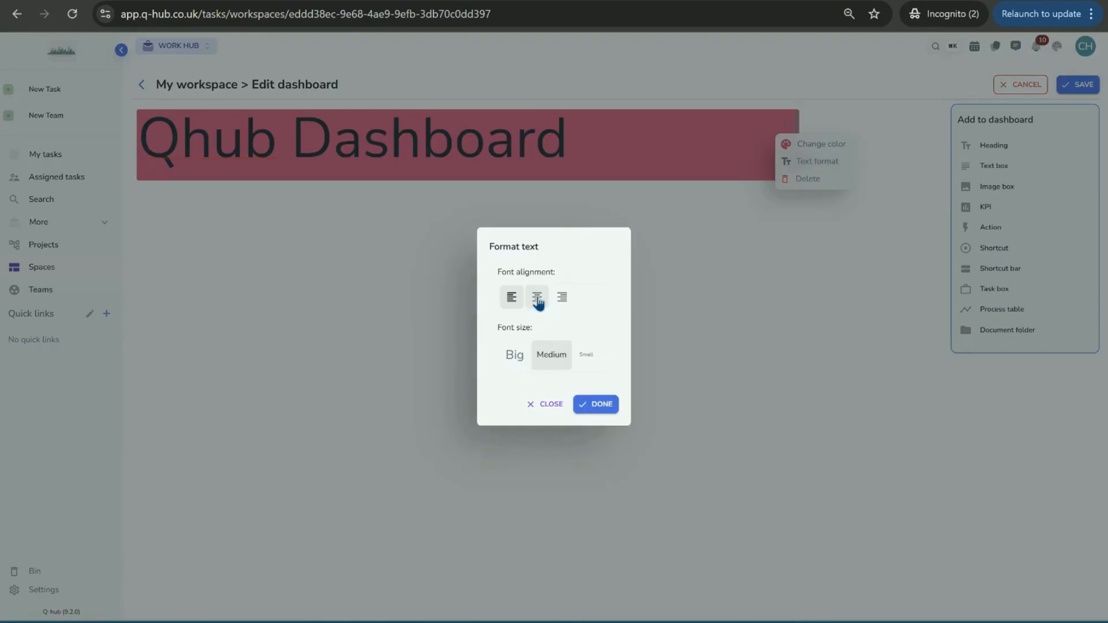
pyautogui.click(536, 297)
pyautogui.click(514, 355)
pyautogui.click(588, 407)
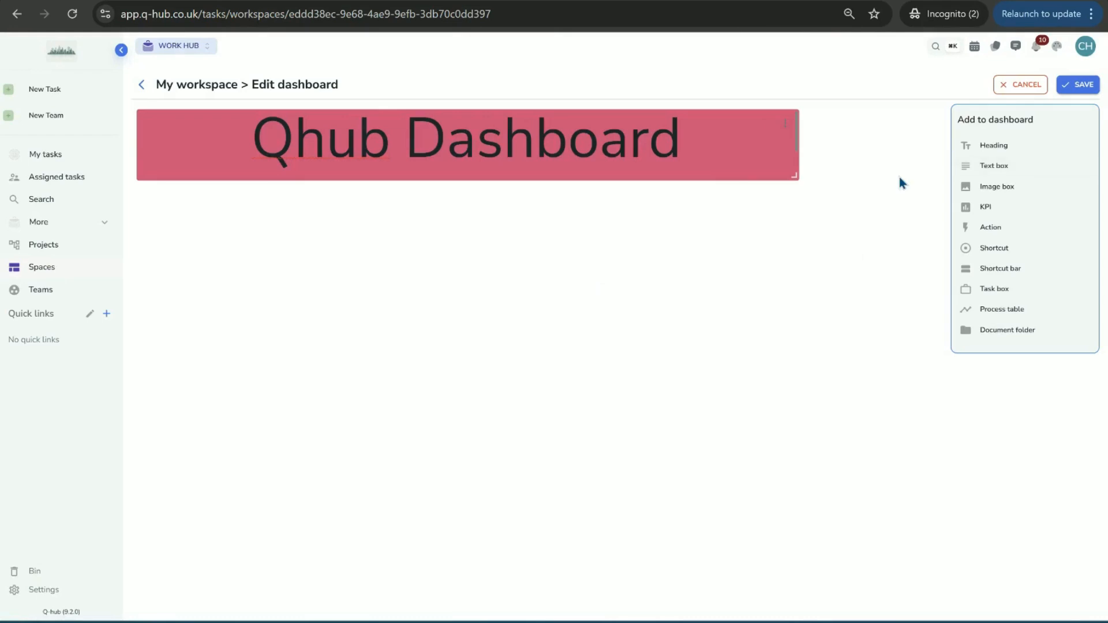
# Add a text box containing "Demo text" and an image box showing the Q-Hub resources picture below the heading.
pyautogui.click(988, 168)
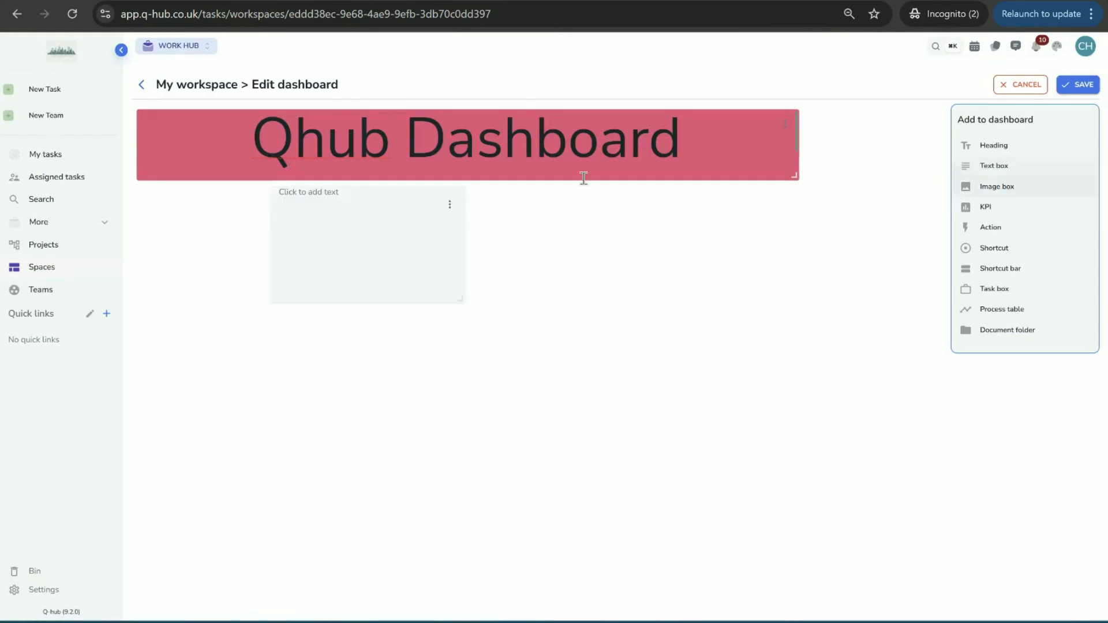
pyautogui.click(356, 200)
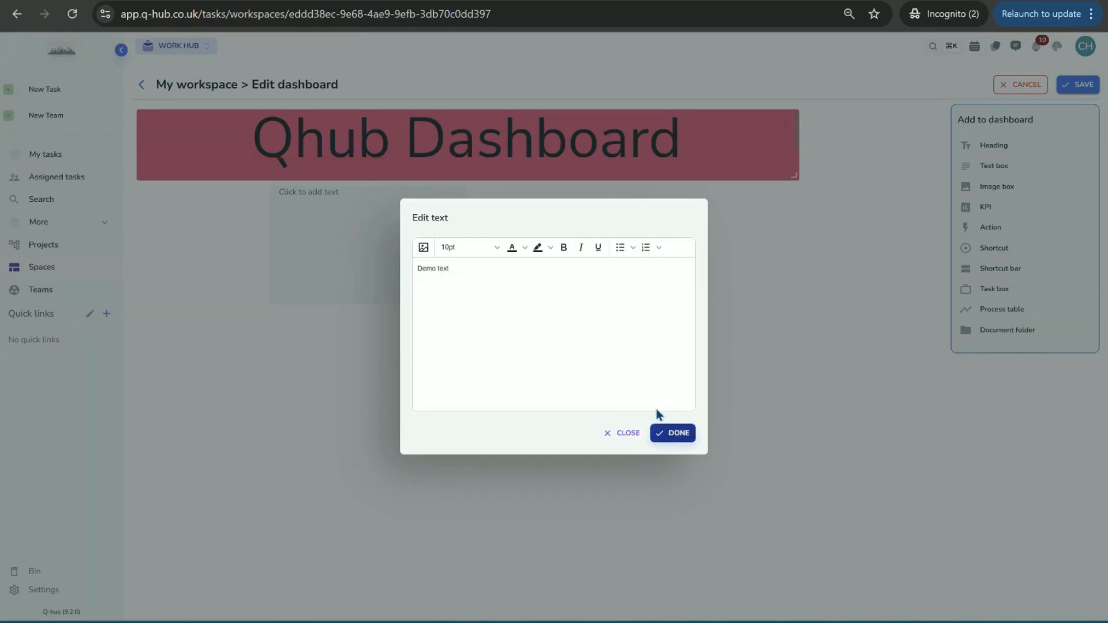
pyautogui.click(672, 433)
pyautogui.click(1007, 191)
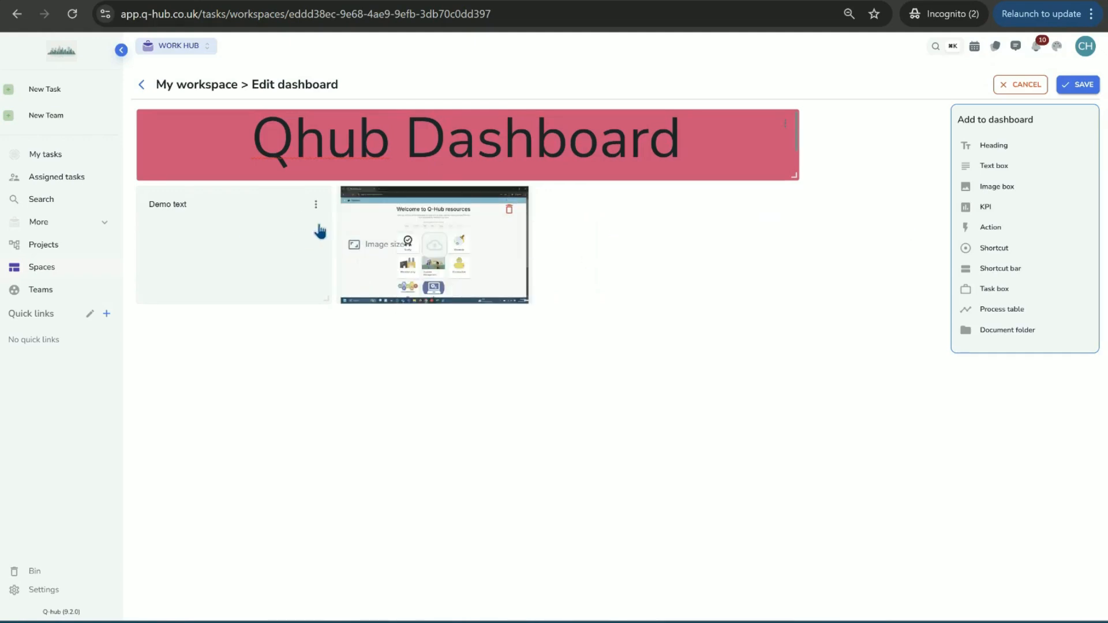
# Check which KPIs can be added to the dashboard.
pyautogui.click(1001, 218)
pyautogui.click(483, 249)
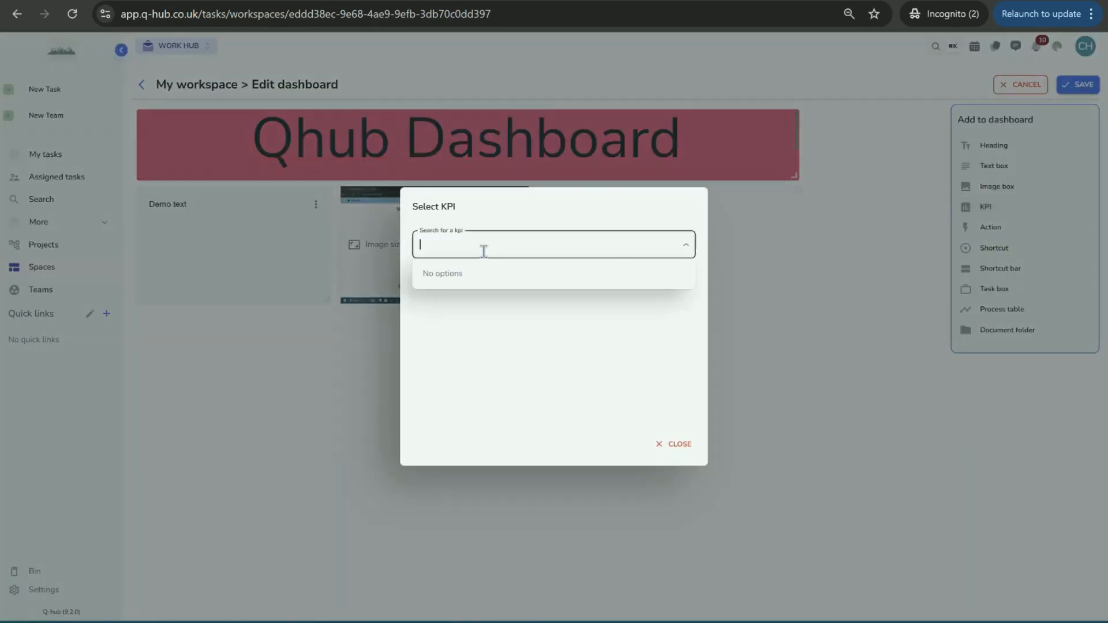
pyautogui.click(665, 446)
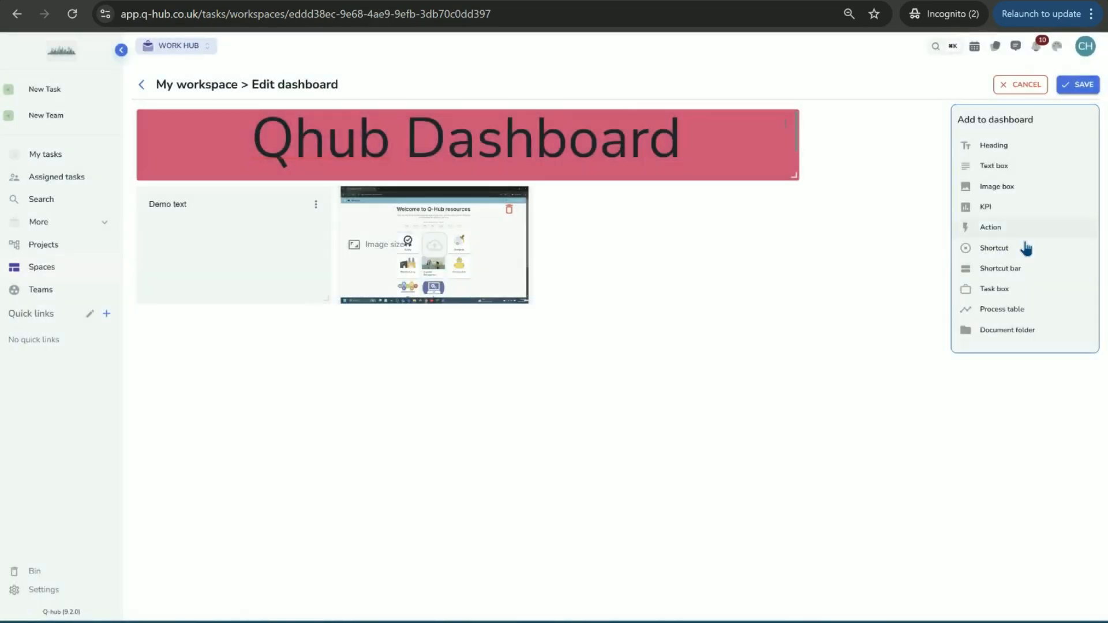
# Examine the task templates, forms, processes and registers that a dashboard action can start, without adding an action.
pyautogui.click(991, 228)
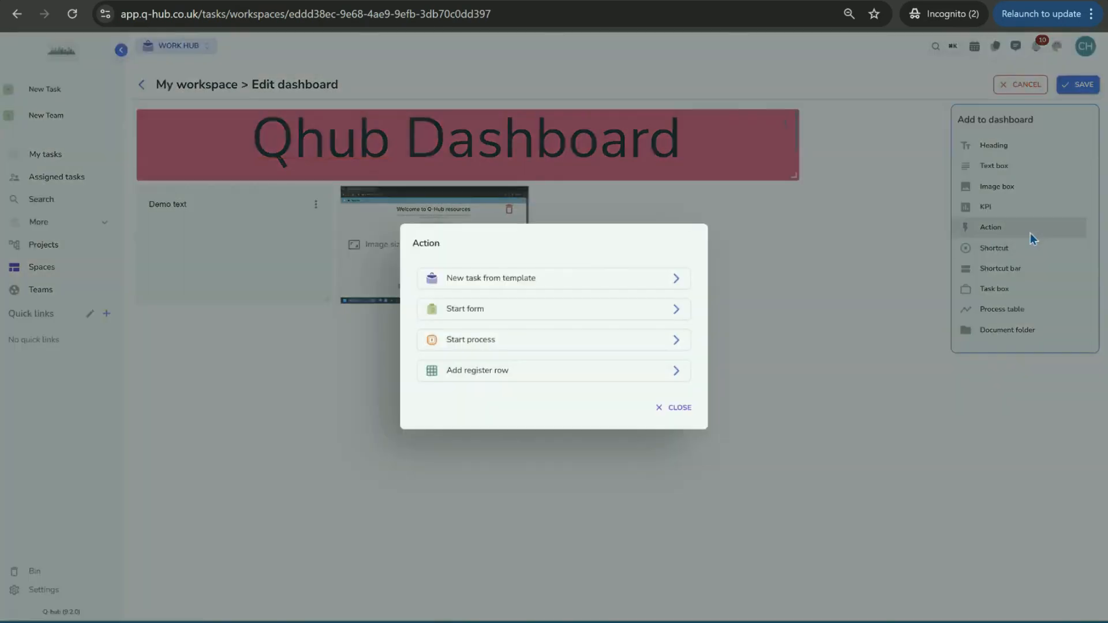
pyautogui.click(504, 286)
pyautogui.click(508, 291)
pyautogui.click(513, 317)
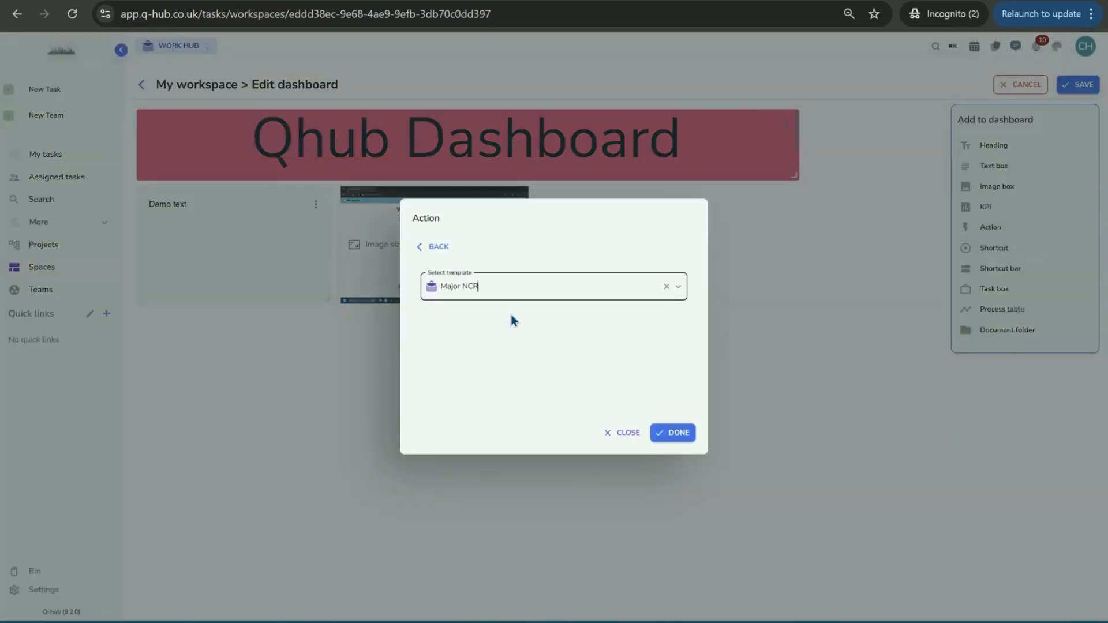
pyautogui.click(623, 437)
pyautogui.click(1007, 229)
pyautogui.click(469, 314)
pyautogui.click(482, 289)
pyautogui.click(434, 247)
pyautogui.click(434, 248)
pyautogui.click(459, 342)
pyautogui.click(462, 288)
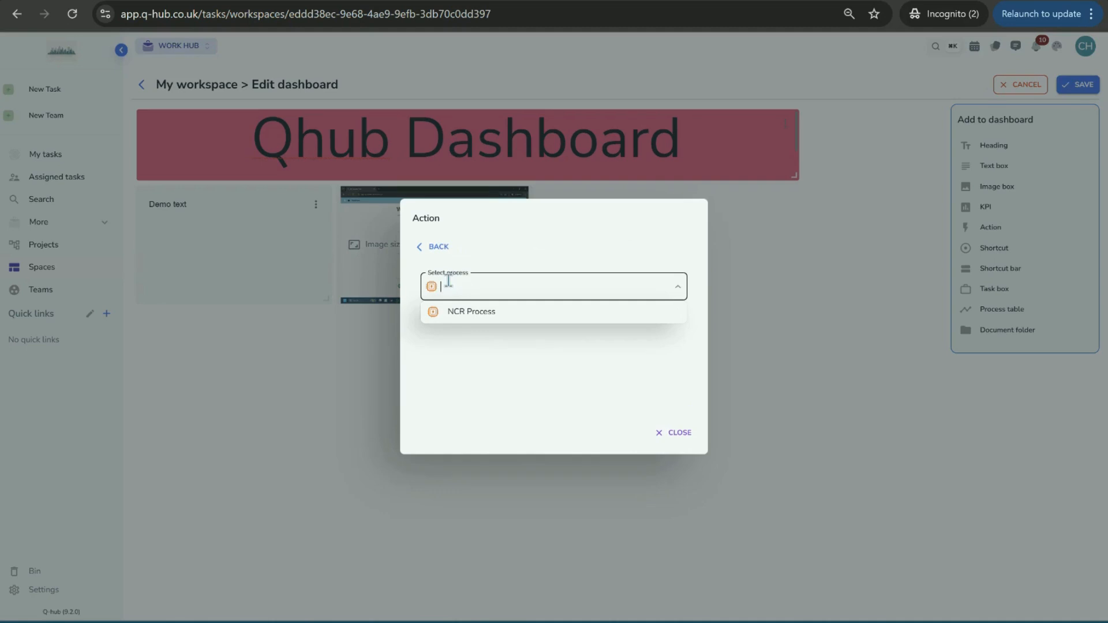
pyautogui.click(447, 254)
pyautogui.click(458, 373)
pyautogui.click(475, 289)
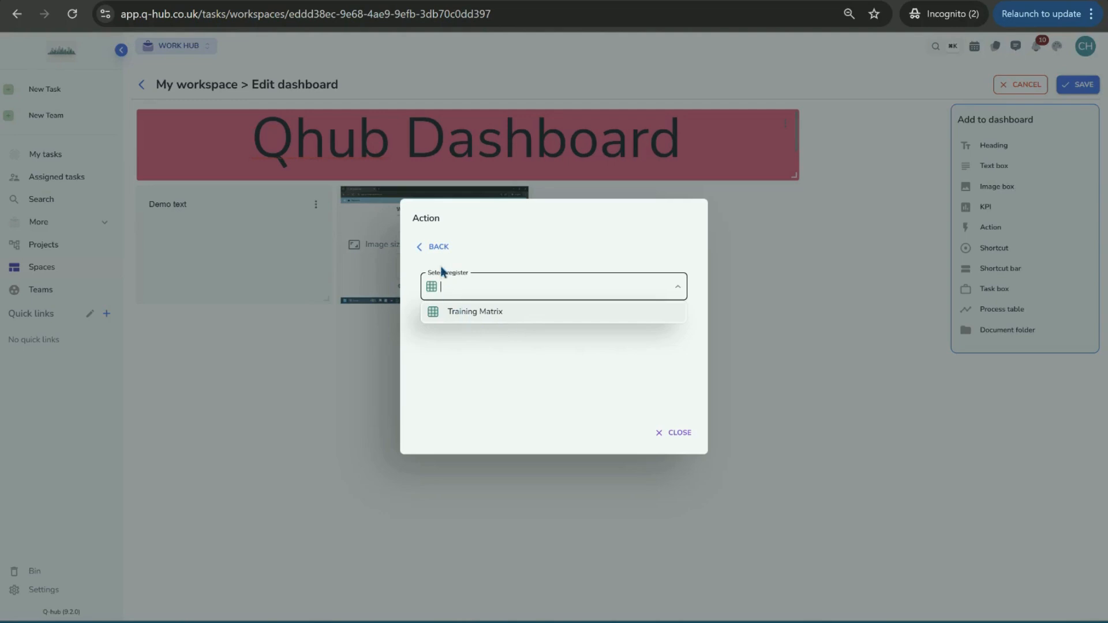
pyautogui.click(446, 256)
pyautogui.click(674, 408)
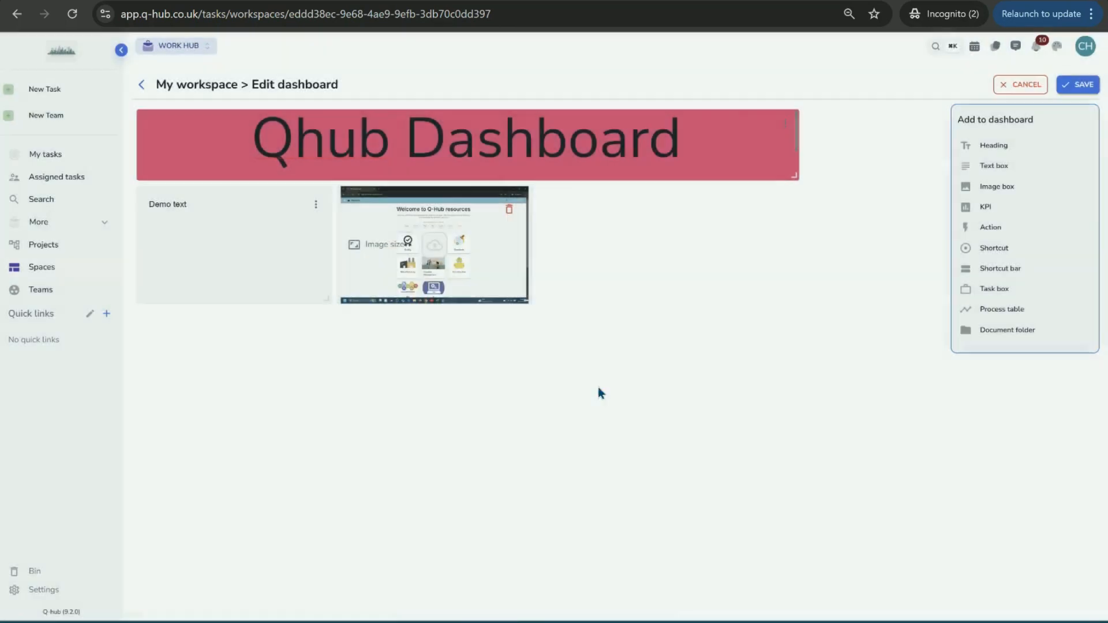
# Add a Work.hub shortcut that goes to my tasks and colour its tile purple.
pyautogui.click(993, 248)
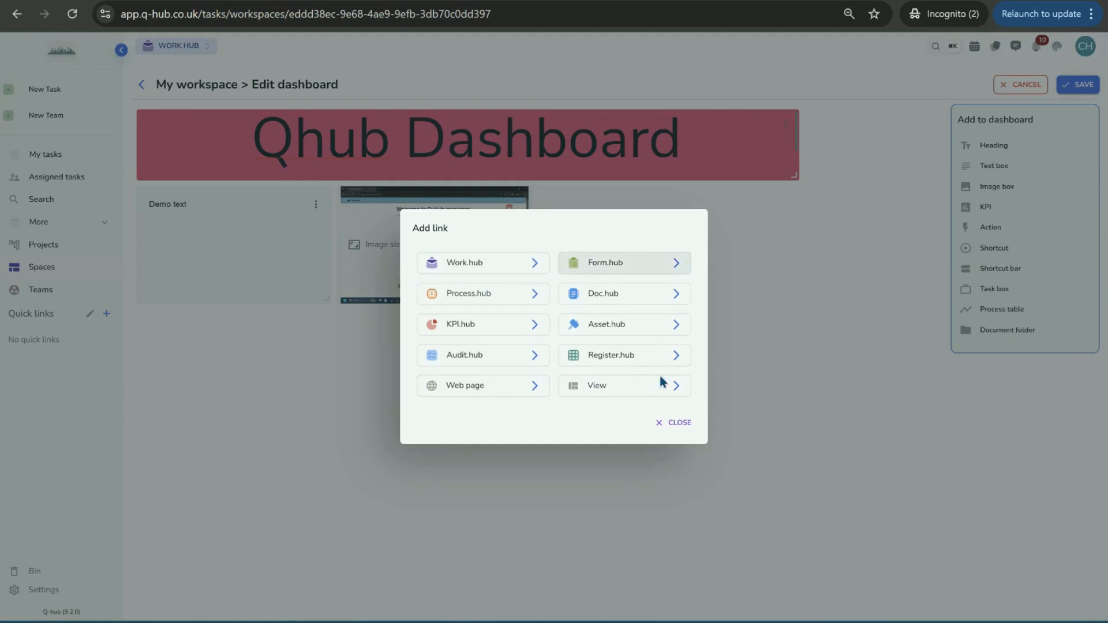
pyautogui.click(483, 269)
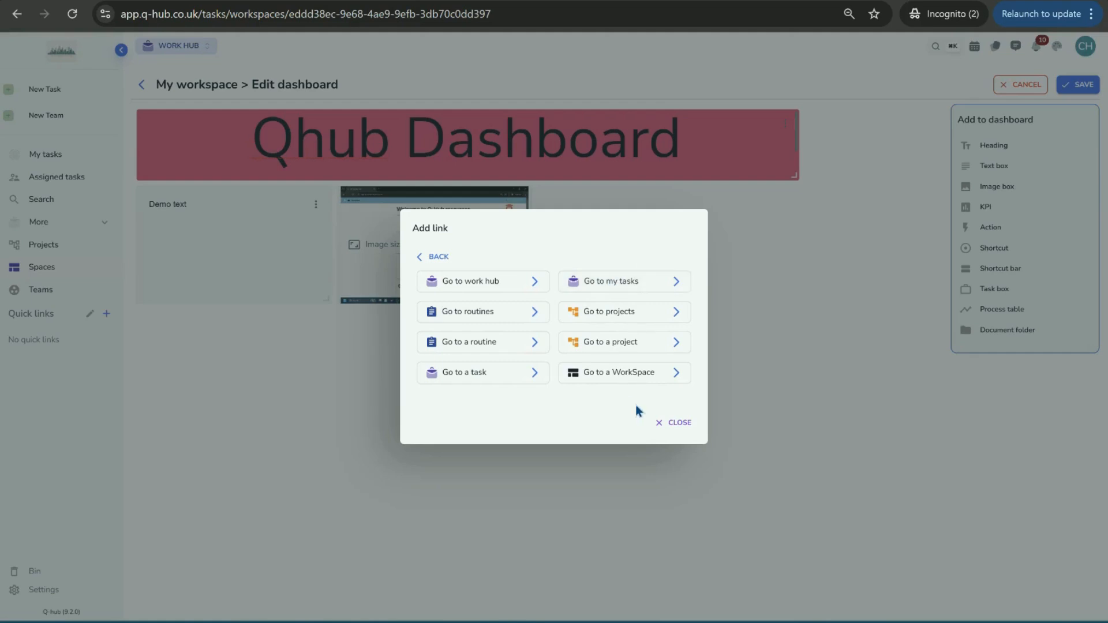
pyautogui.click(577, 284)
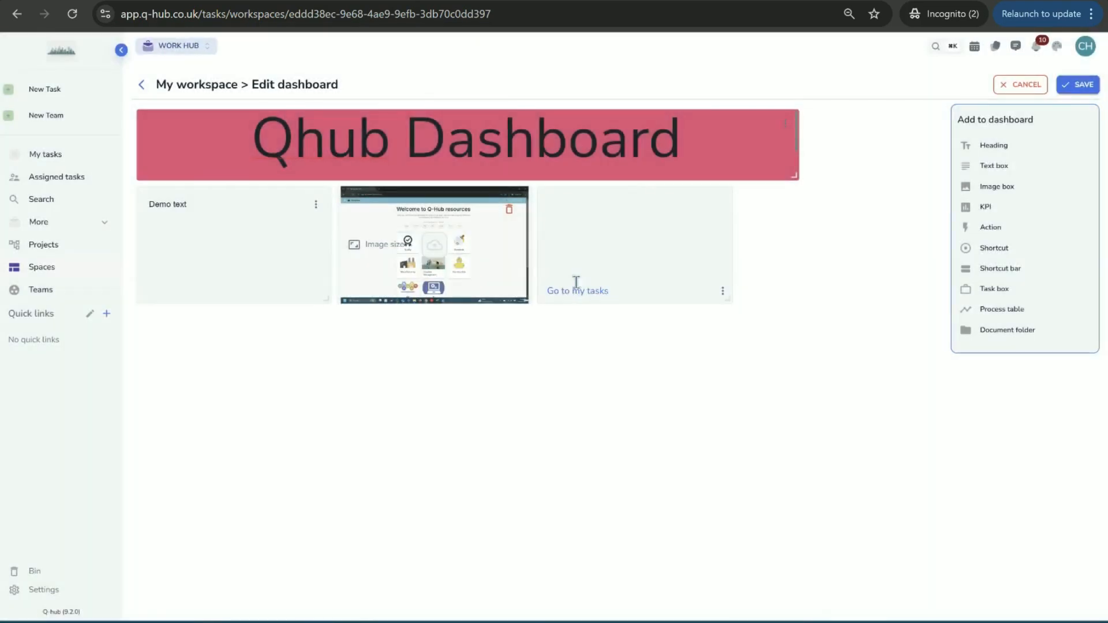
pyautogui.click(722, 290)
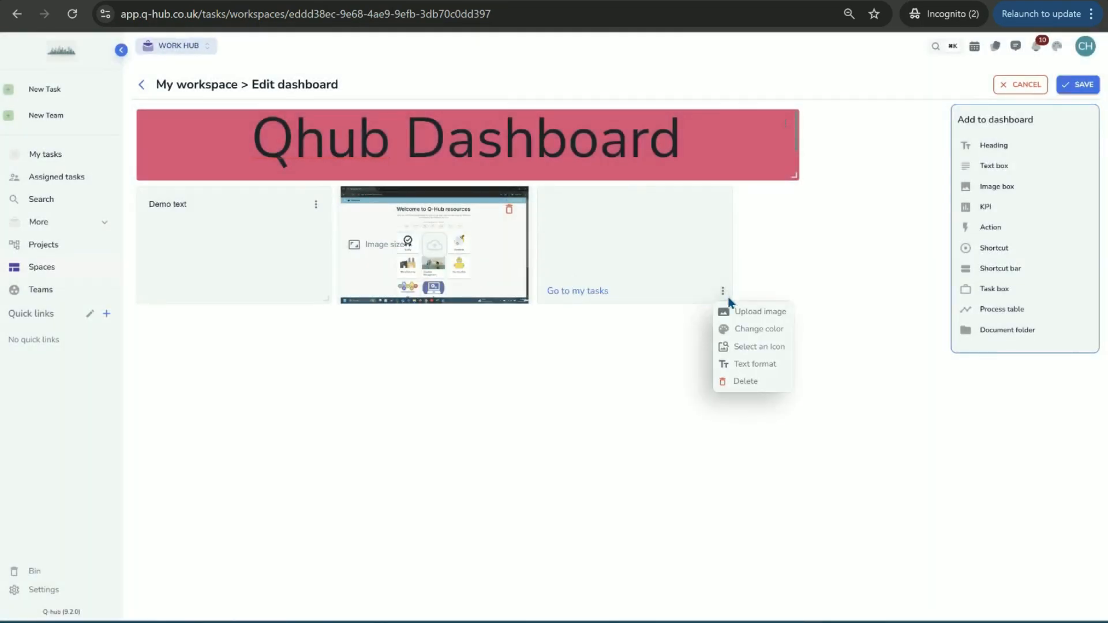
pyautogui.click(754, 330)
pyautogui.click(705, 266)
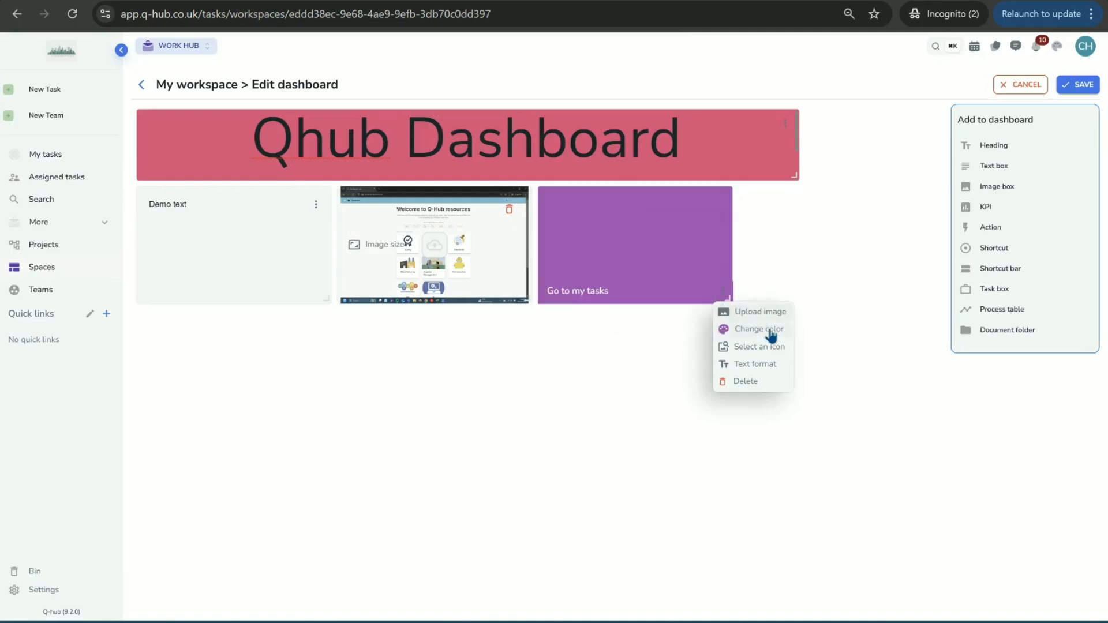
# Centre the "Go to my tasks" text, set it to Big, and shrink the tile to a smaller rectangle.
pyautogui.click(770, 365)
pyautogui.click(527, 359)
pyautogui.click(538, 297)
pyautogui.click(595, 404)
pyautogui.moveTo(732, 297); pyautogui.dragTo(669, 257)
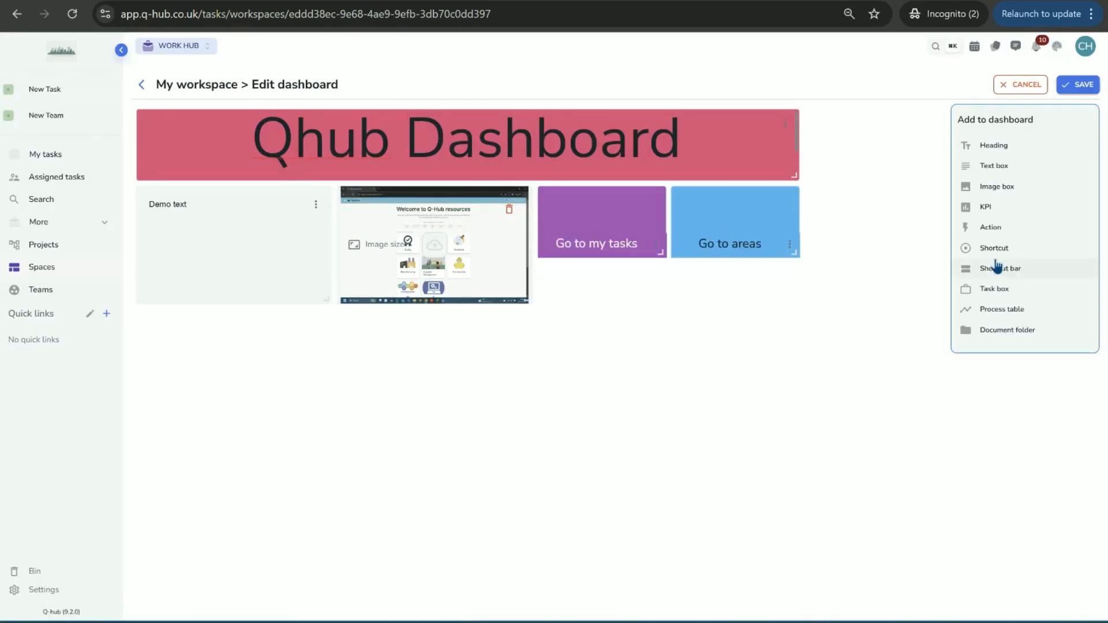
# Try adding a shortcut bar below the heading and view the links it can hold.
pyautogui.click(986, 272)
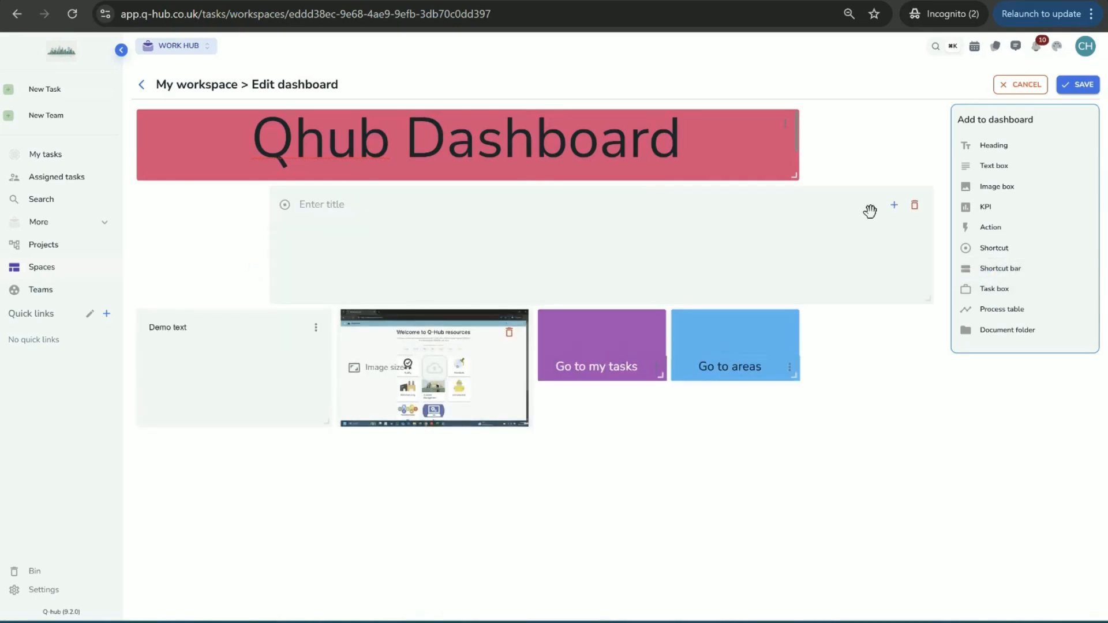
pyautogui.click(768, 214)
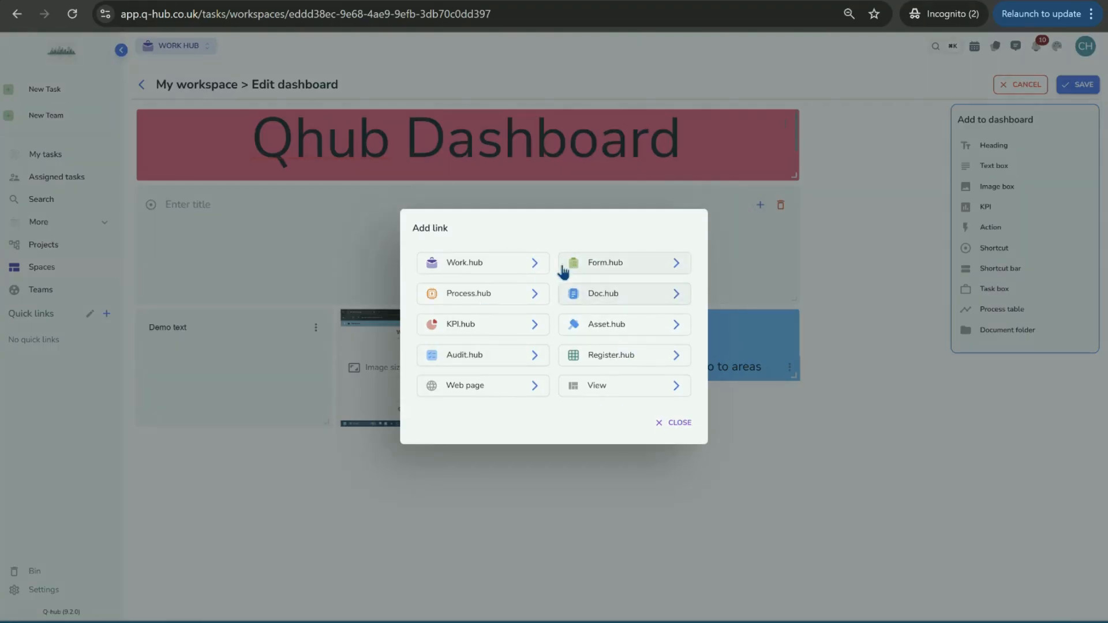
pyautogui.click(661, 423)
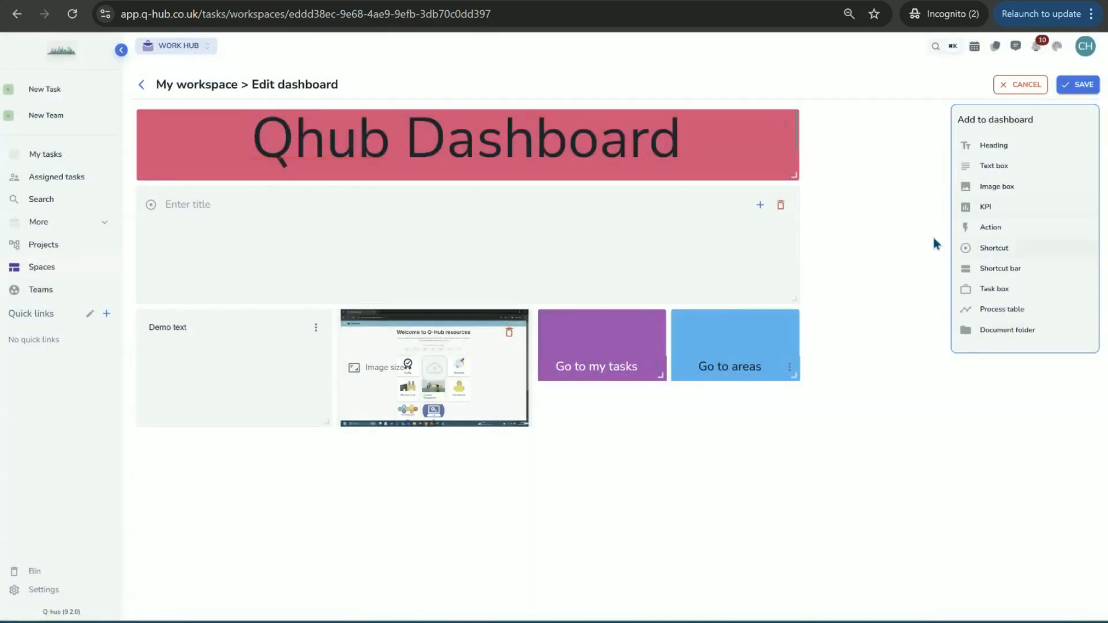
# Add a task box for My tasks, limited to specific users and displayed as a list.
pyautogui.click(994, 289)
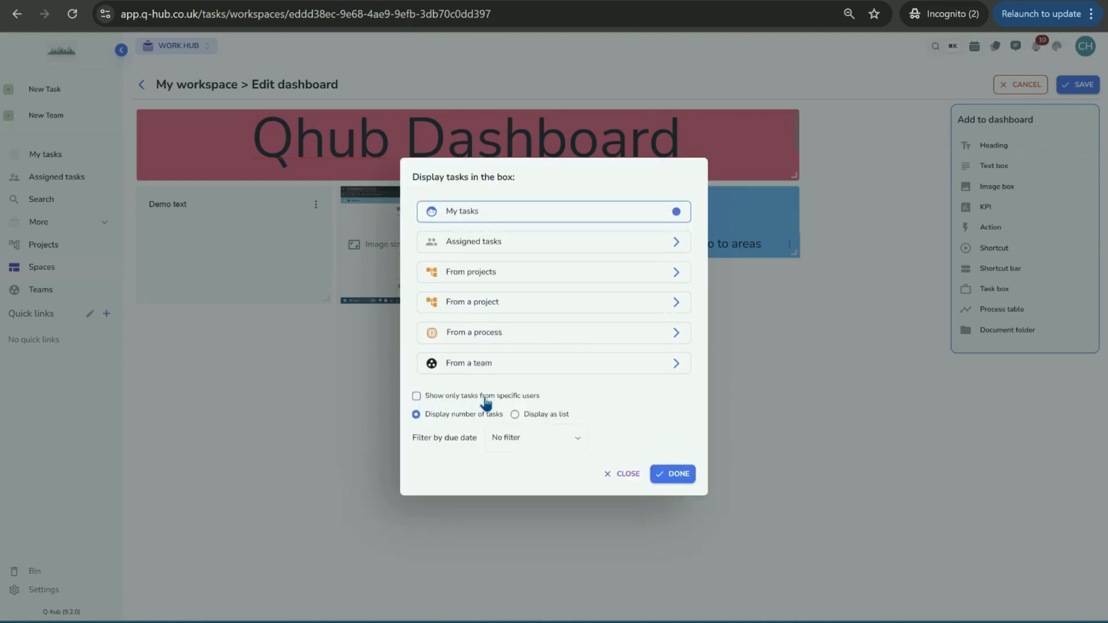
pyautogui.click(417, 398)
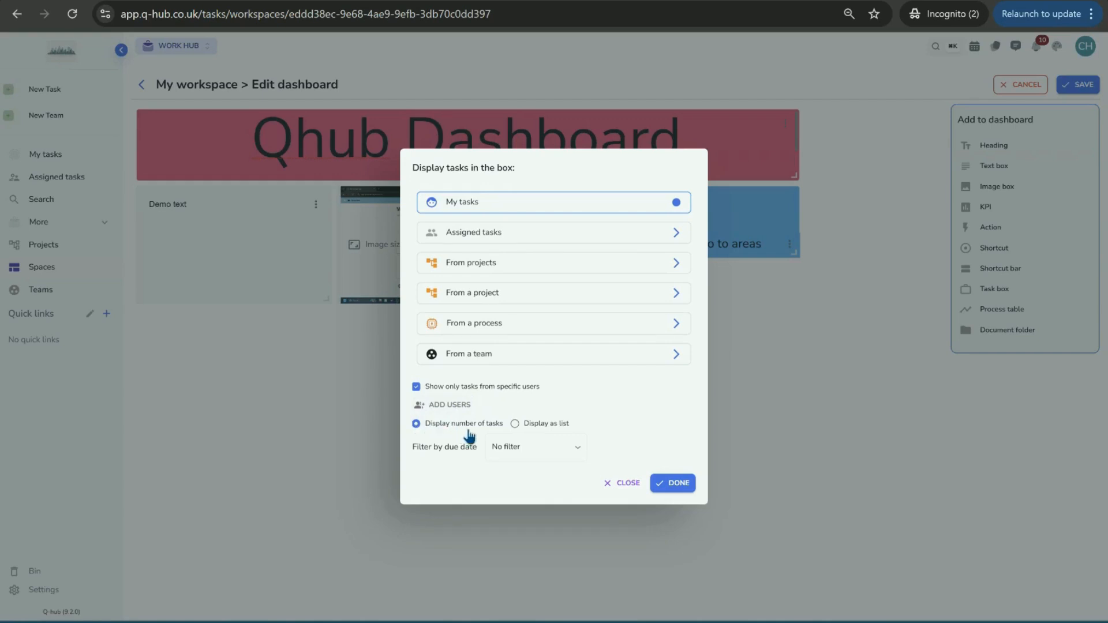
pyautogui.click(514, 423)
pyautogui.click(690, 486)
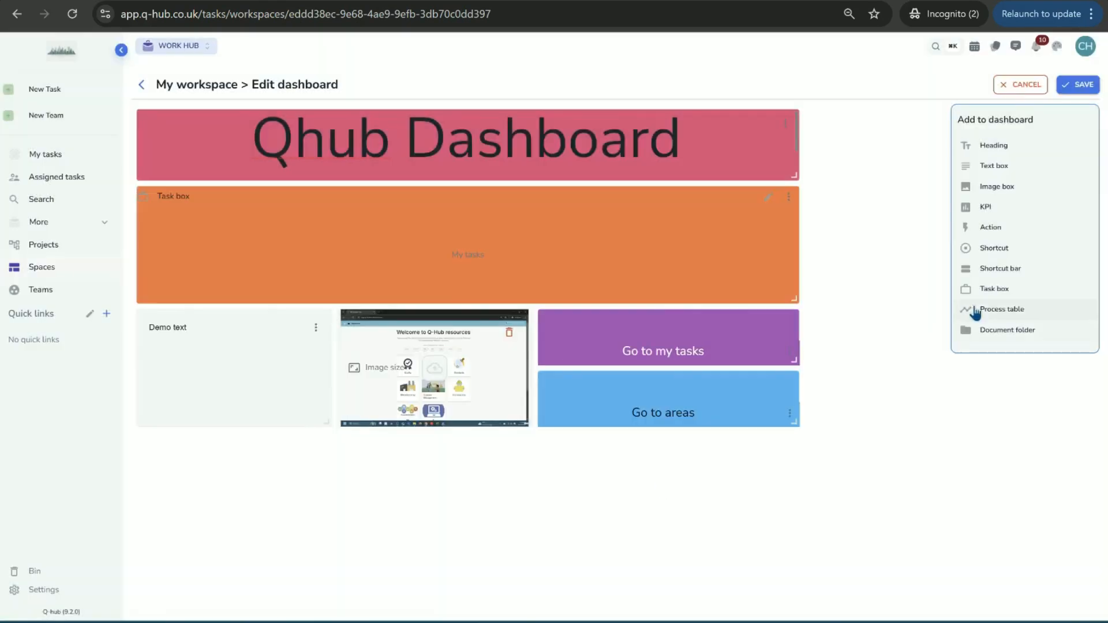
# Add a process table for NCR Process with entries grouped by current step, and place it directly below the task box.
pyautogui.click(978, 318)
pyautogui.click(465, 272)
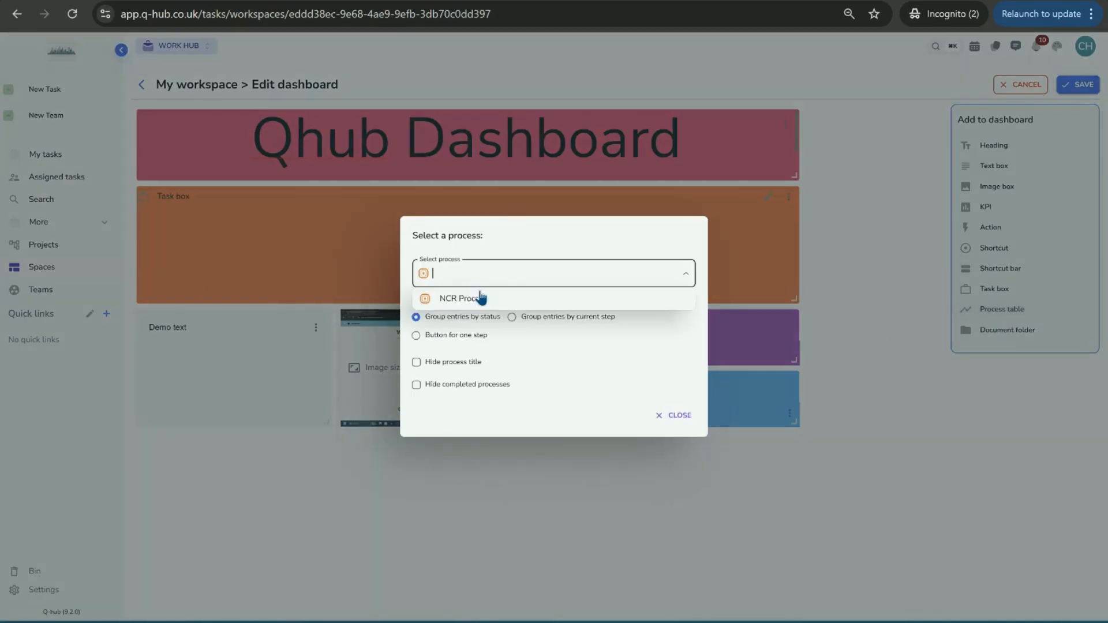
pyautogui.click(463, 298)
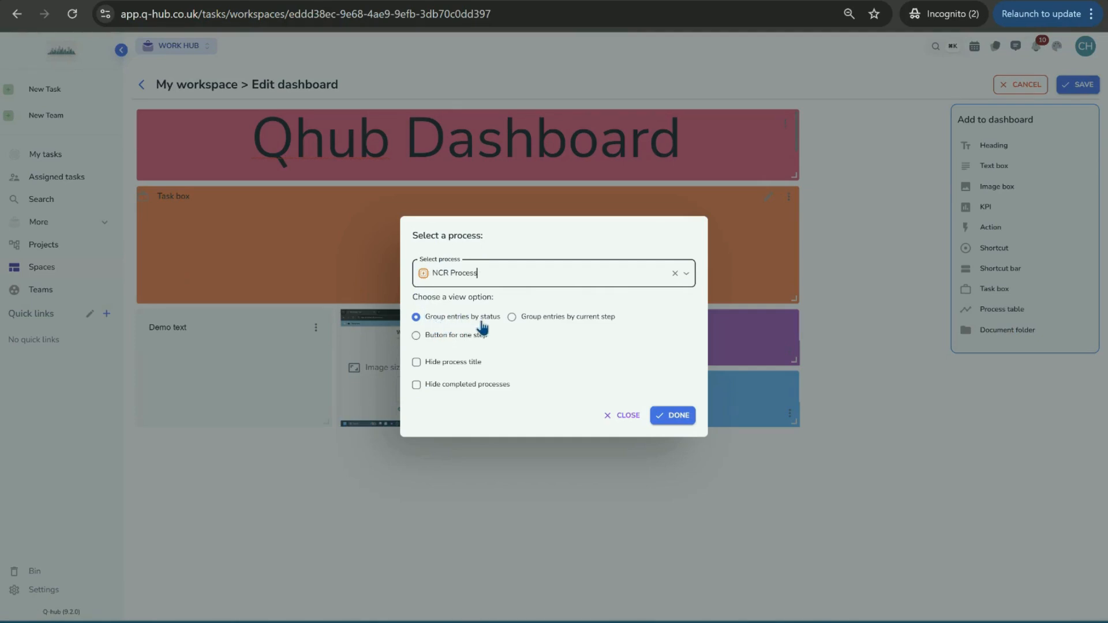
pyautogui.click(443, 336)
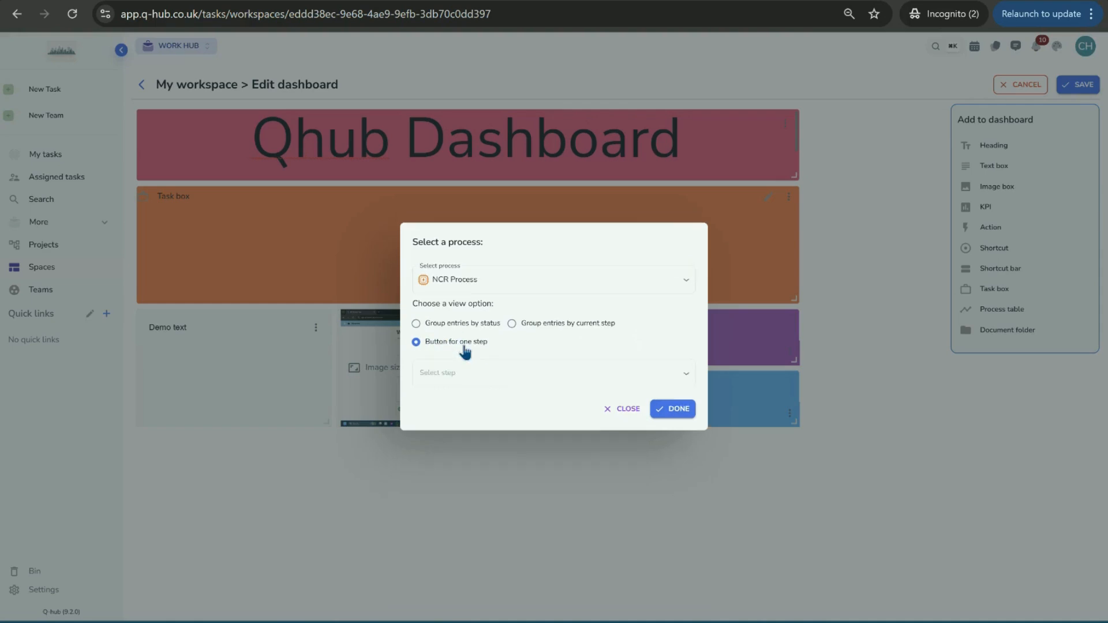
pyautogui.click(511, 323)
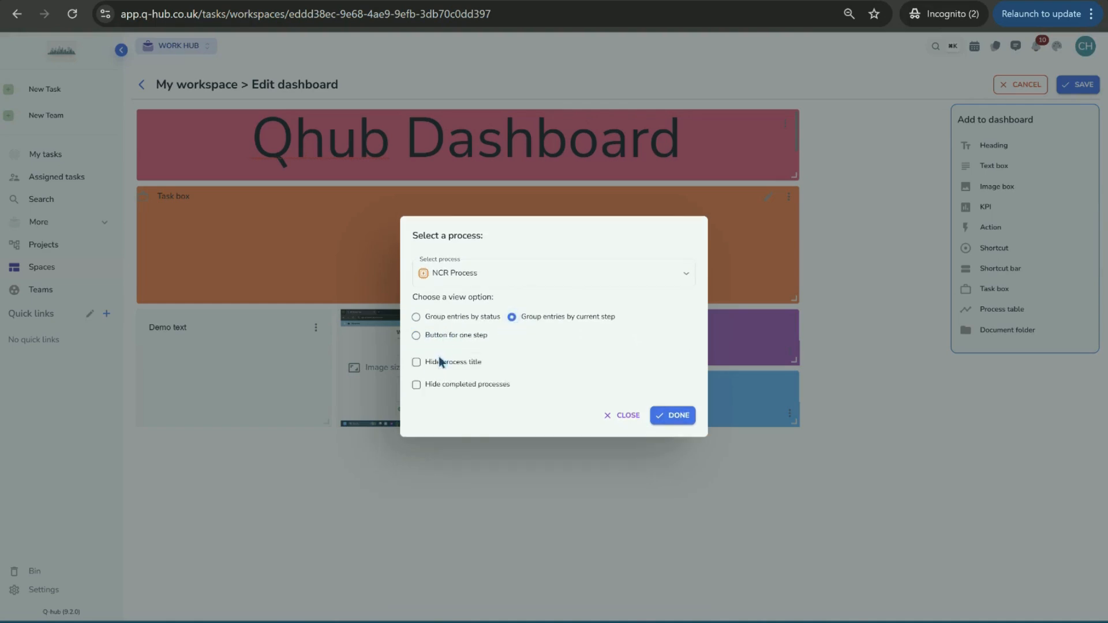
pyautogui.click(657, 419)
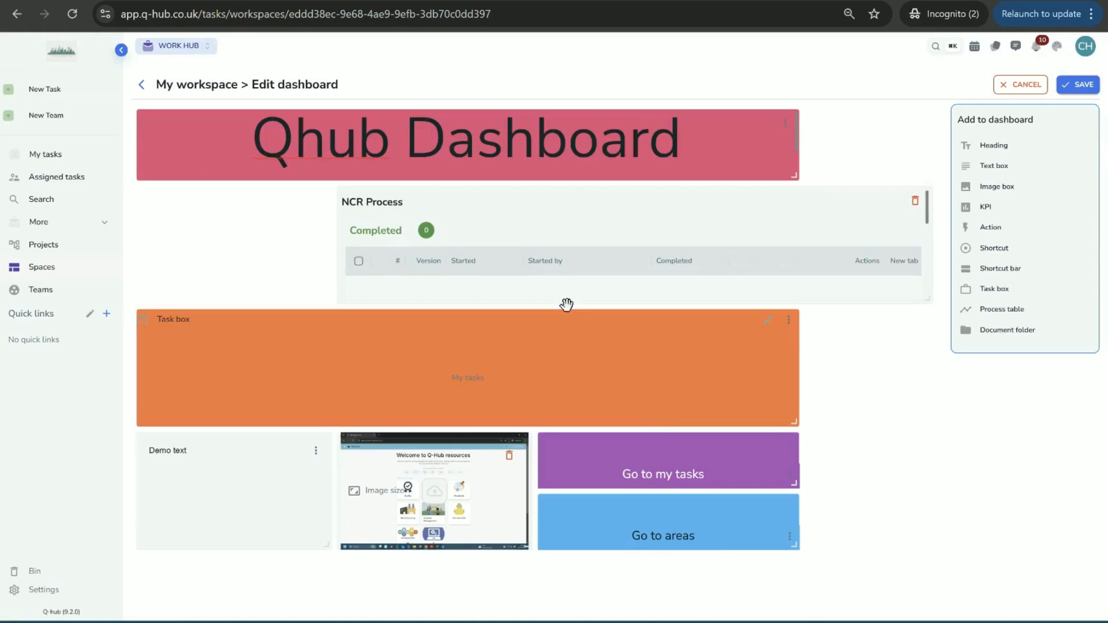
pyautogui.moveTo(566, 215); pyautogui.dragTo(654, 322)
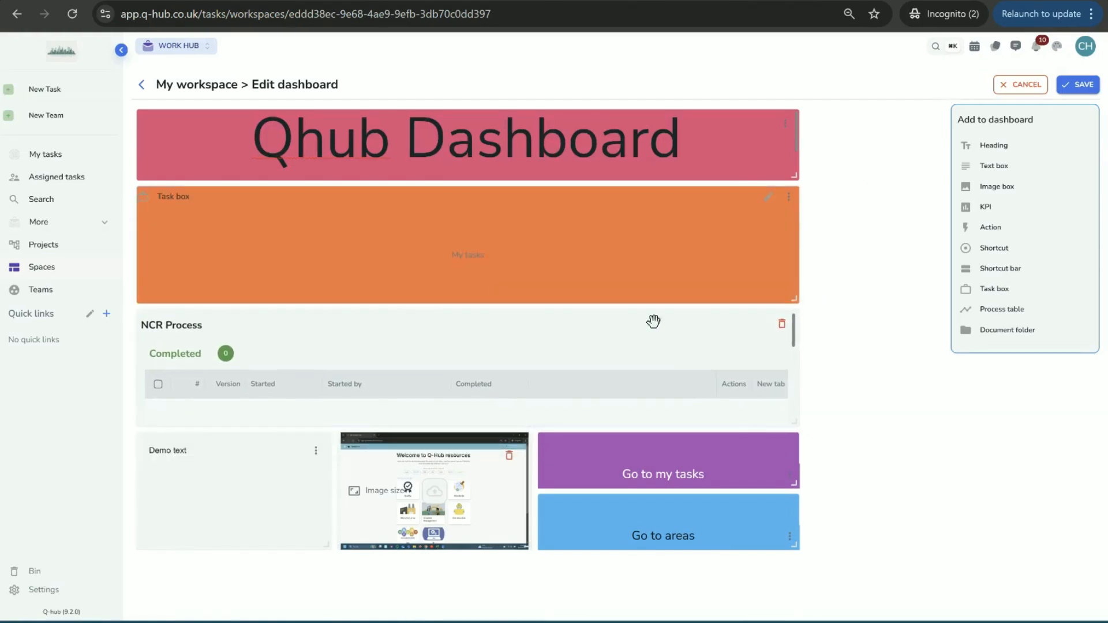
# Add a document folder tile for HR Policies titled HR, placing it below the demo text and image and widening it across both.
pyautogui.click(986, 330)
pyautogui.click(521, 233)
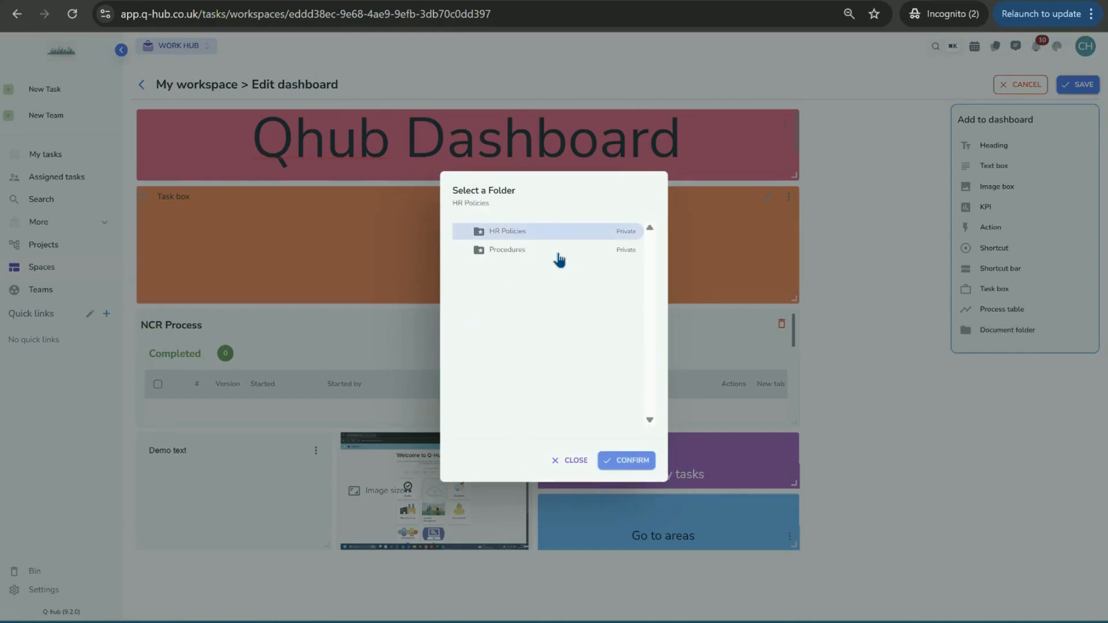
pyautogui.click(635, 460)
pyautogui.moveTo(825, 222); pyautogui.dragTo(273, 563)
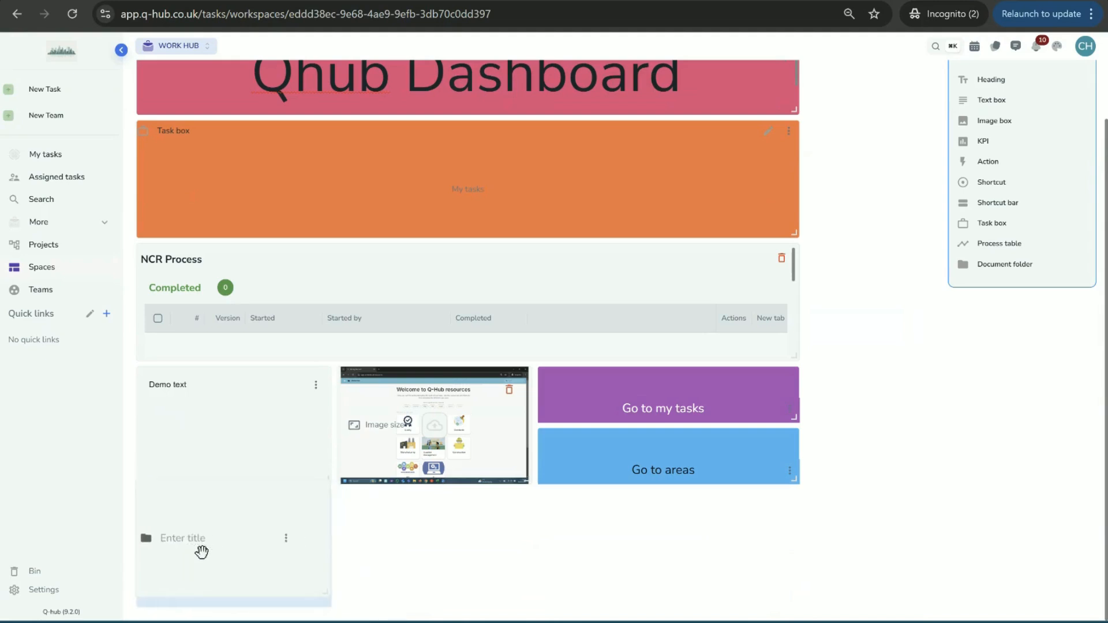
pyautogui.moveTo(325, 601); pyautogui.dragTo(588, 557)
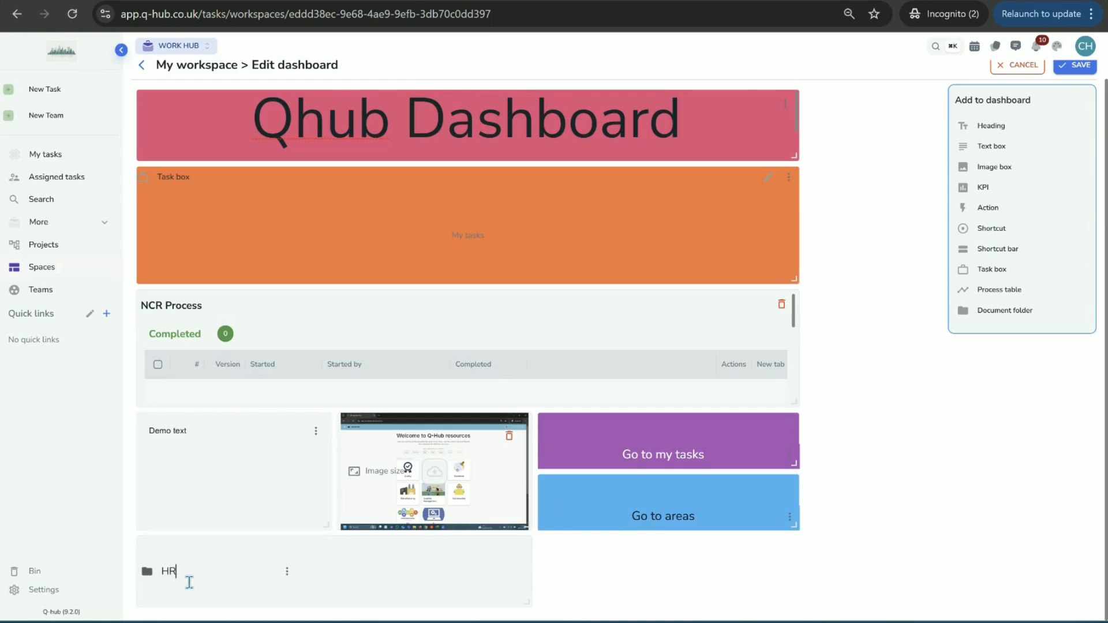
# Format the HR folder tile in green with centred Big text, and save the dashboard.
pyautogui.click(288, 570)
pyautogui.click(318, 566)
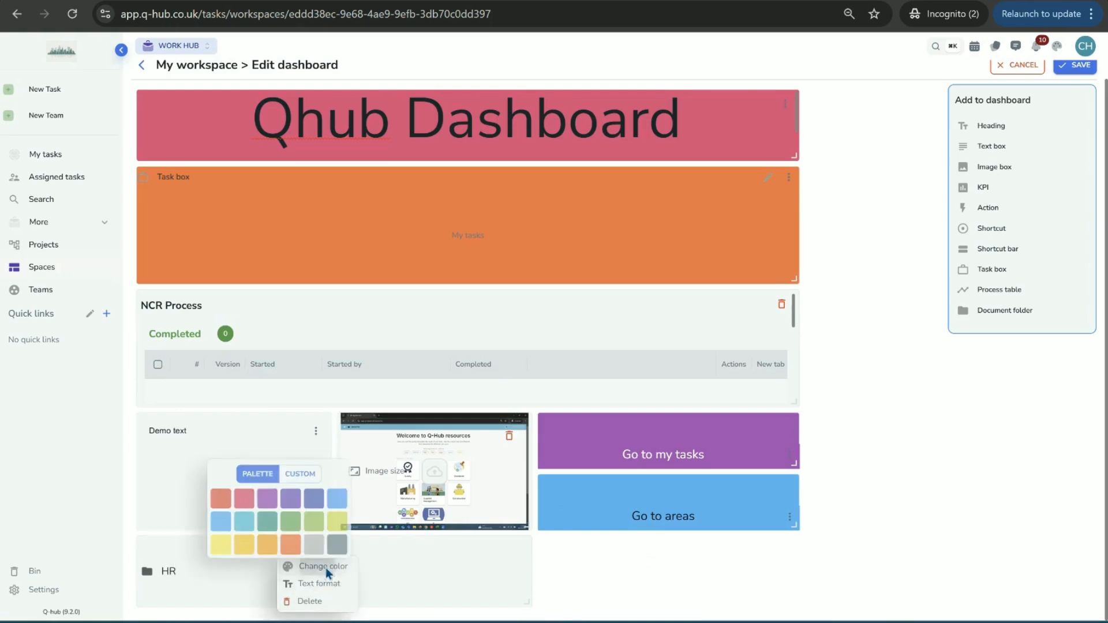
pyautogui.click(314, 584)
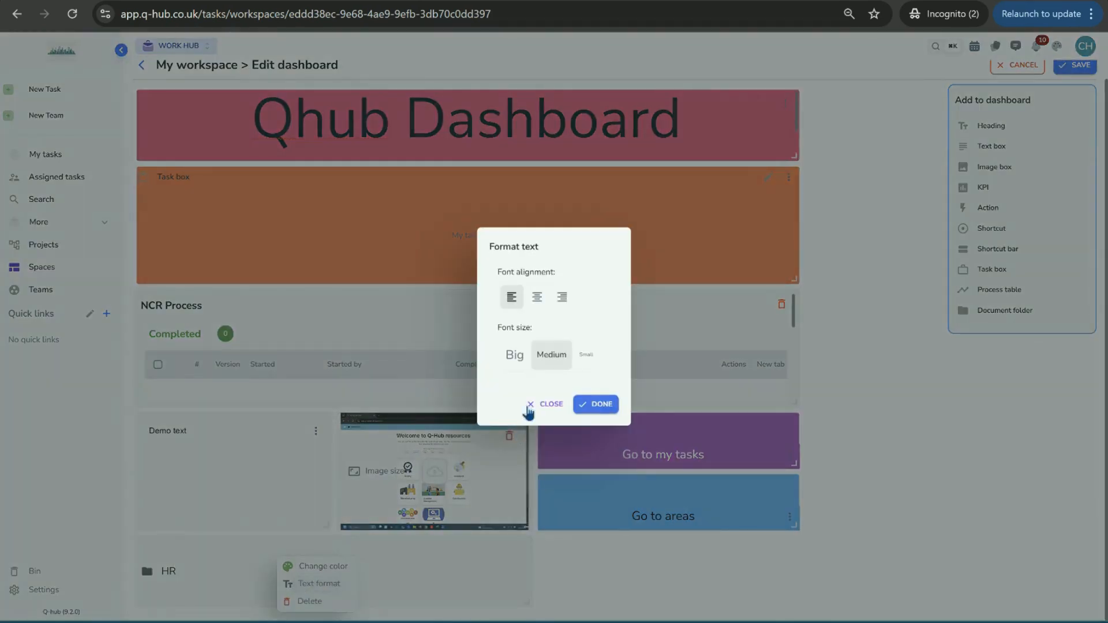
pyautogui.click(537, 297)
pyautogui.click(514, 354)
pyautogui.click(596, 404)
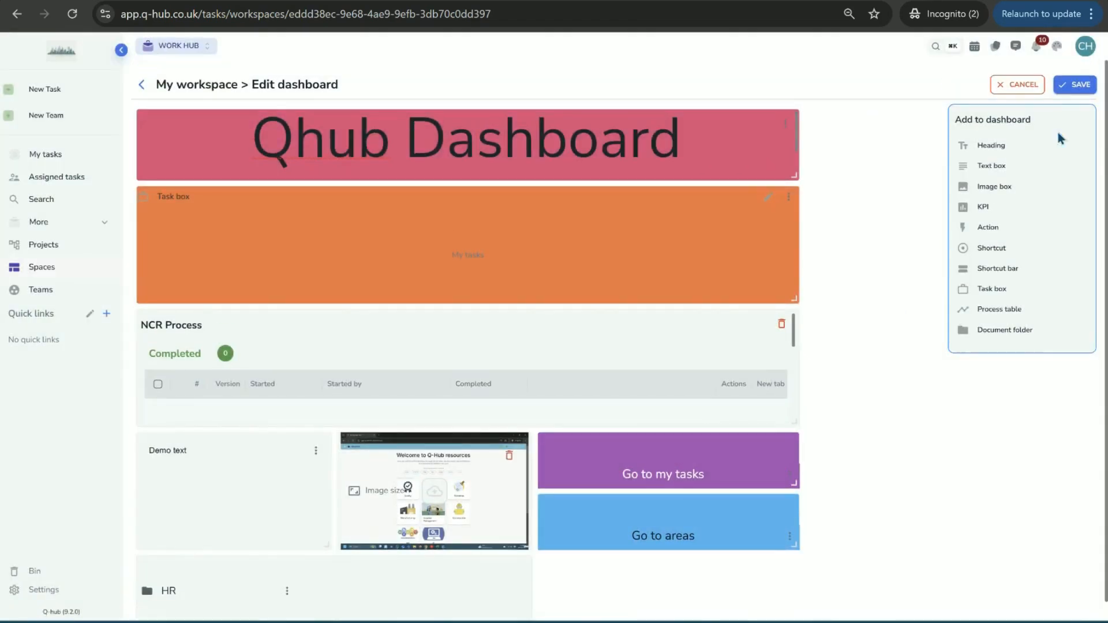
pyautogui.click(1075, 85)
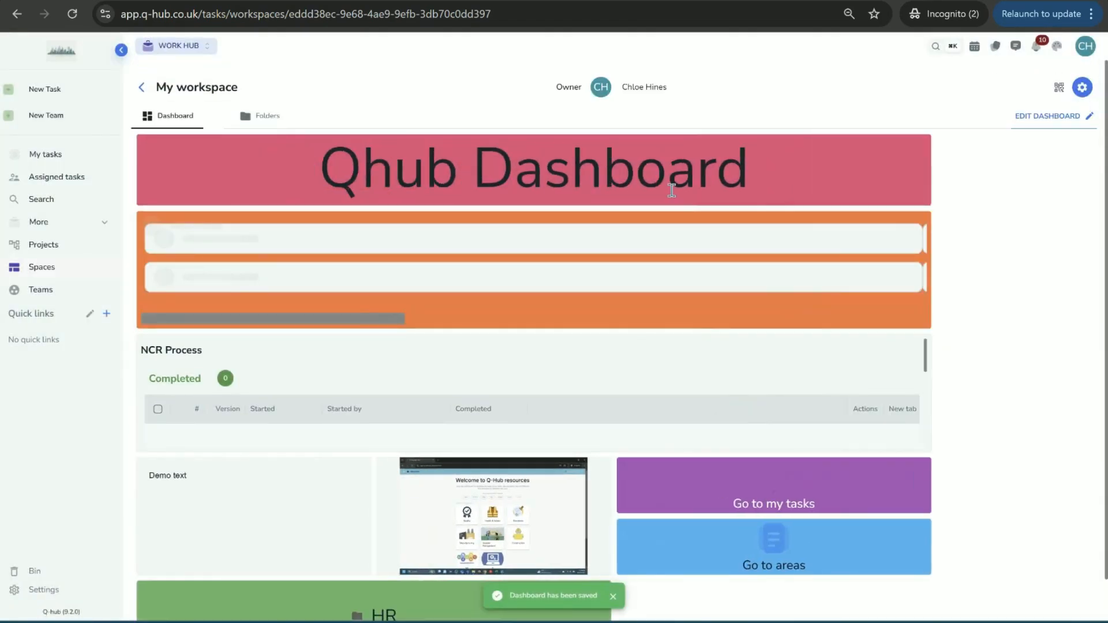
# Review the saved My workspace dashboard and test its Go to my tasks and Go to areas shortcuts, returning to the dashboard each time.
pyautogui.scroll(-1, 472, 219)
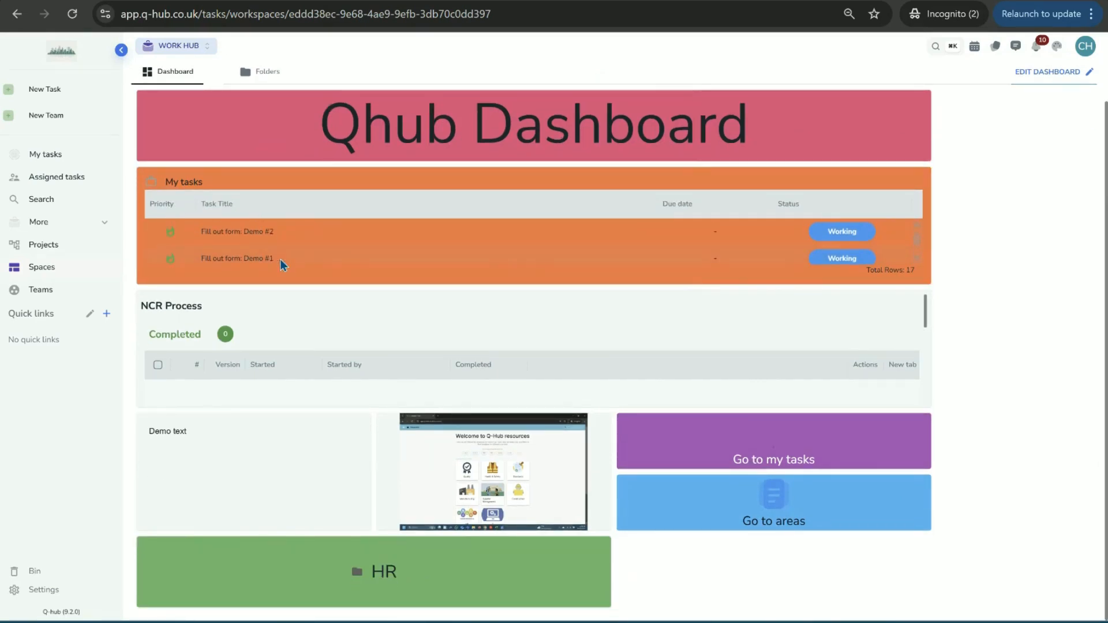
pyautogui.scroll(1, 192, 316)
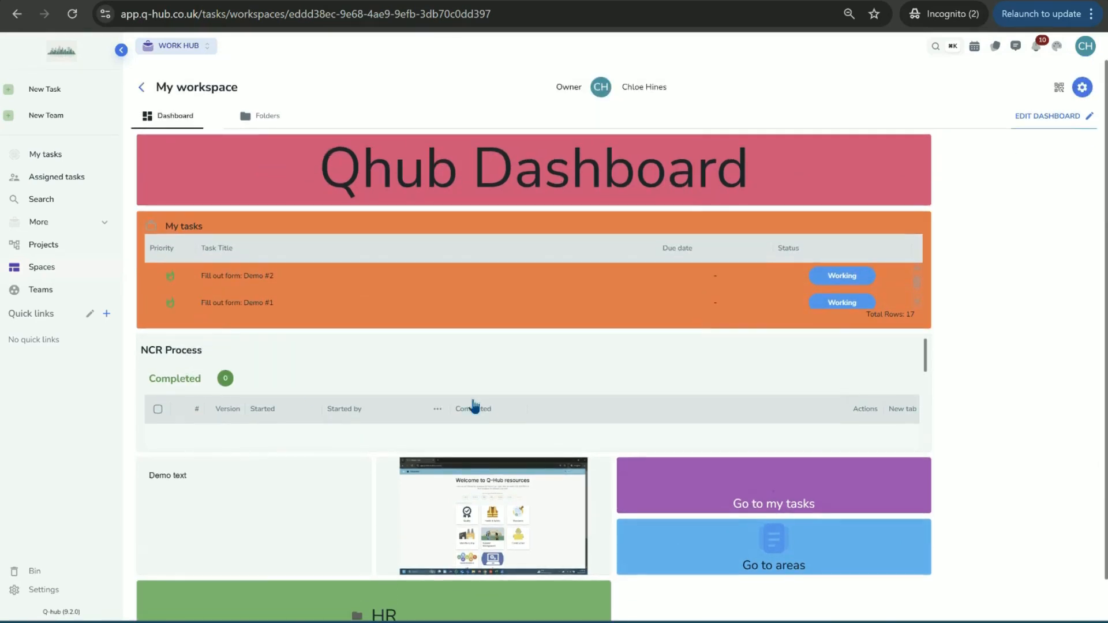
pyautogui.scroll(-1, 182, 507)
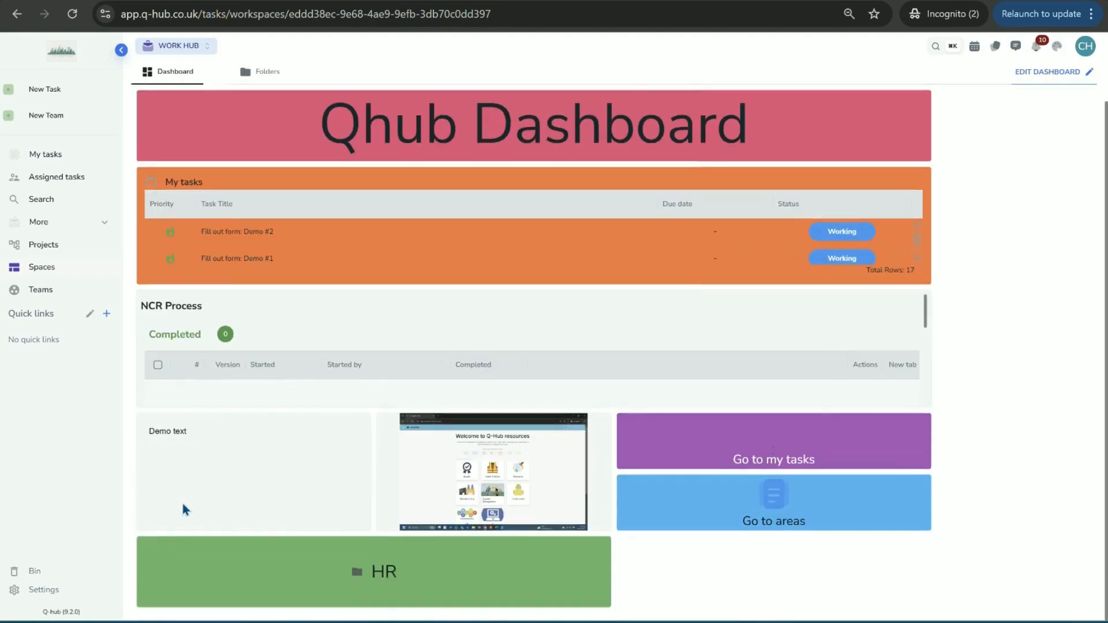
pyautogui.click(749, 468)
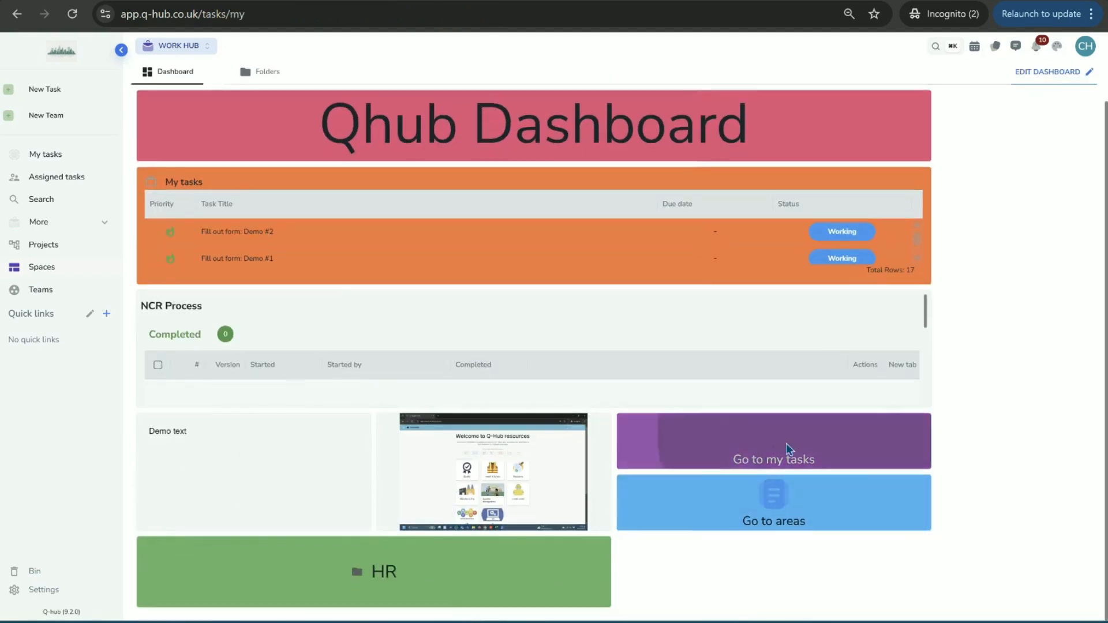
pyautogui.hotkey('alt', 'Left')
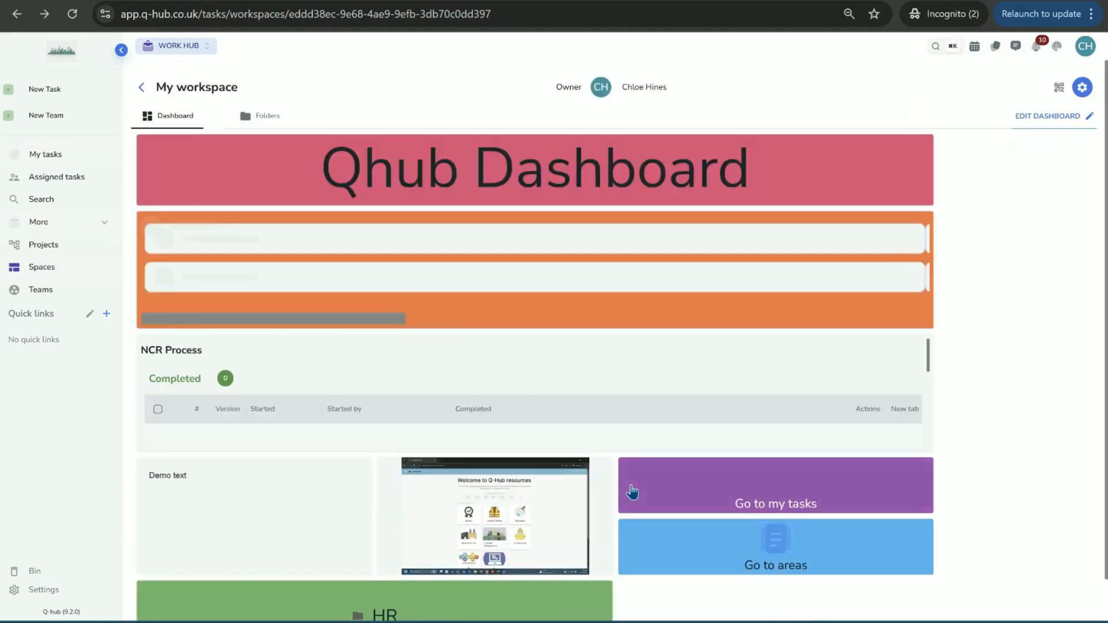
pyautogui.scroll(-1, 738, 520)
pyautogui.click(739, 519)
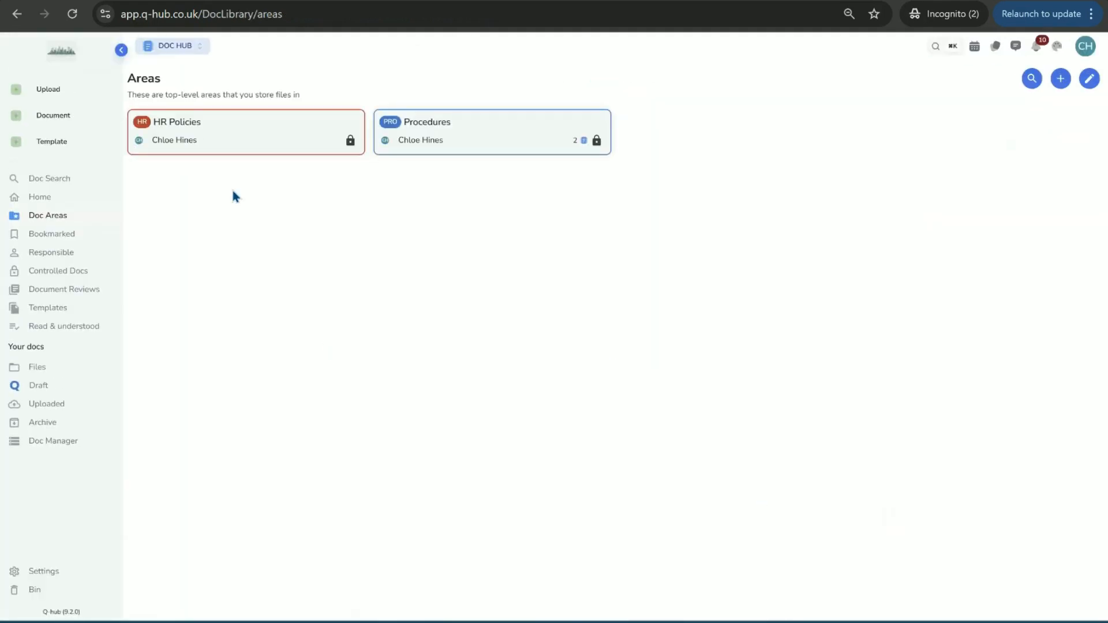
pyautogui.hotkey('alt', 'Left')
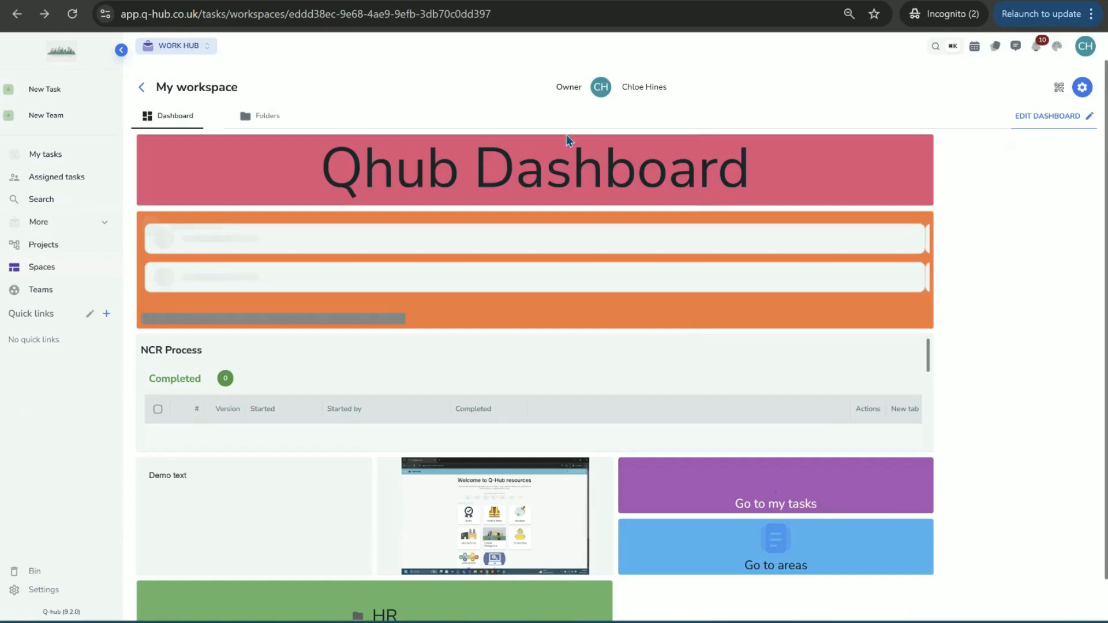
pyautogui.tripleClick(165, 82)
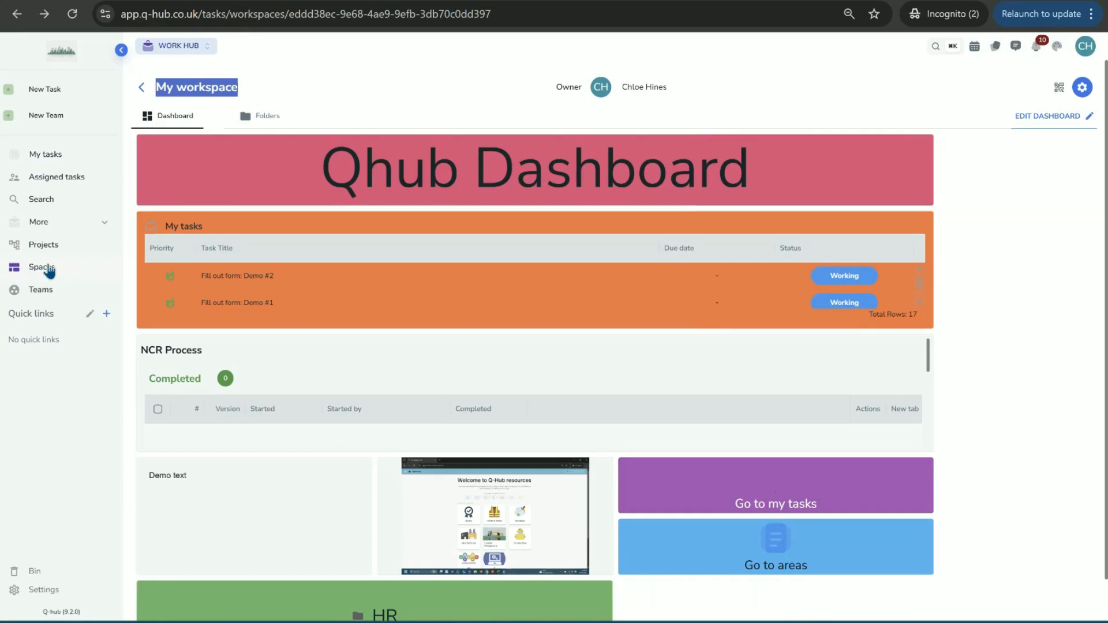
# Start a new workspace from the Spaces list and title it HR.
pyautogui.click(42, 267)
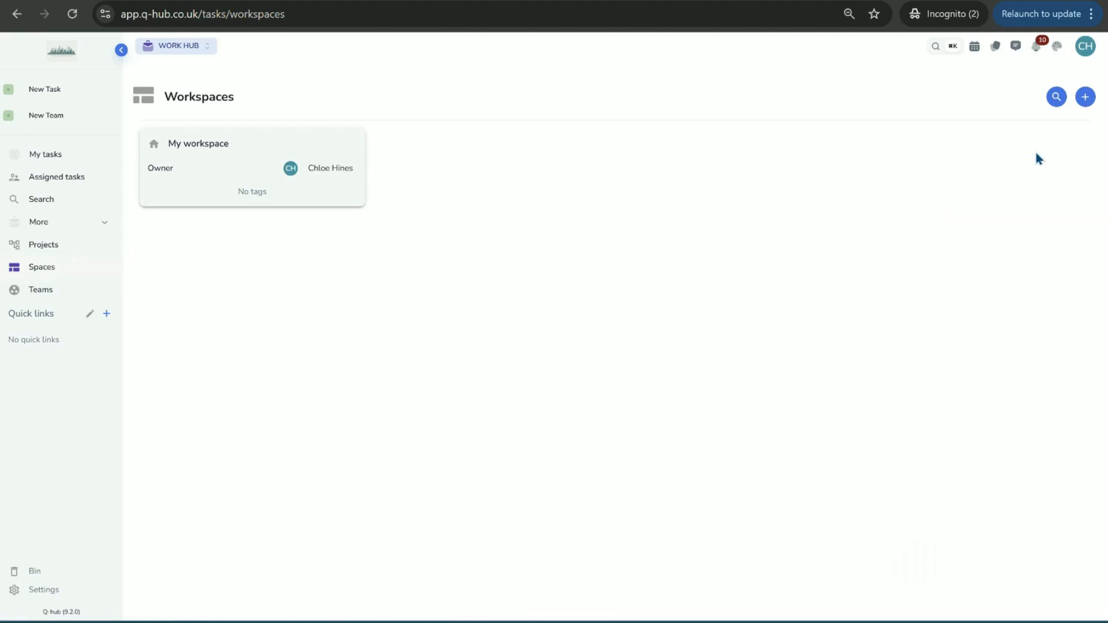
pyautogui.click(1085, 97)
pyautogui.click(433, 260)
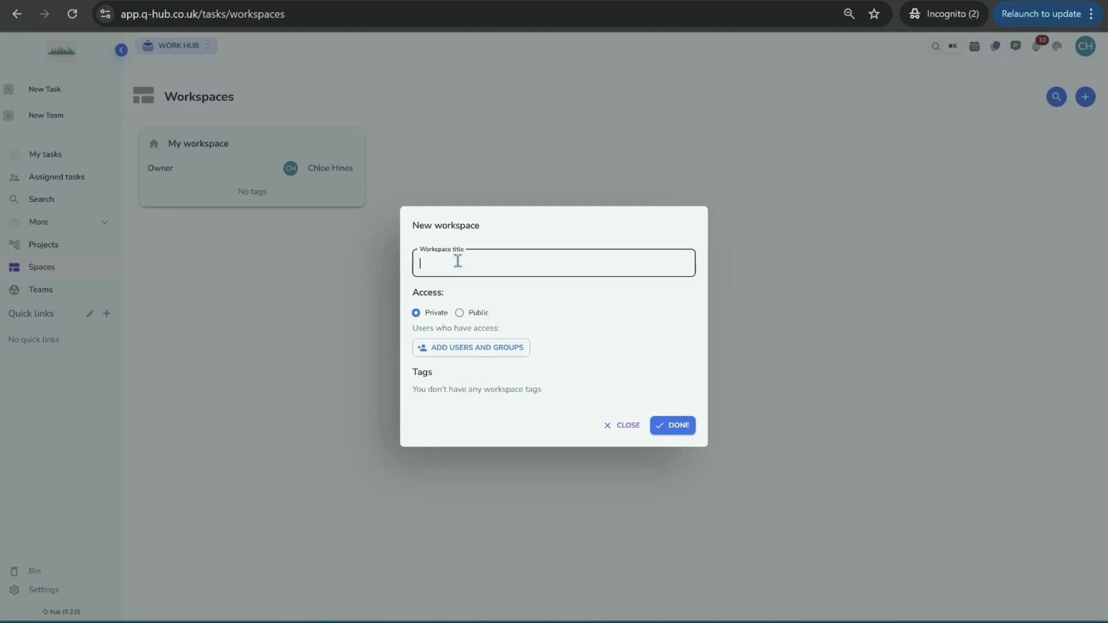
pyautogui.write('HR')
pyautogui.moveTo(411, 292); pyautogui.dragTo(445, 293)
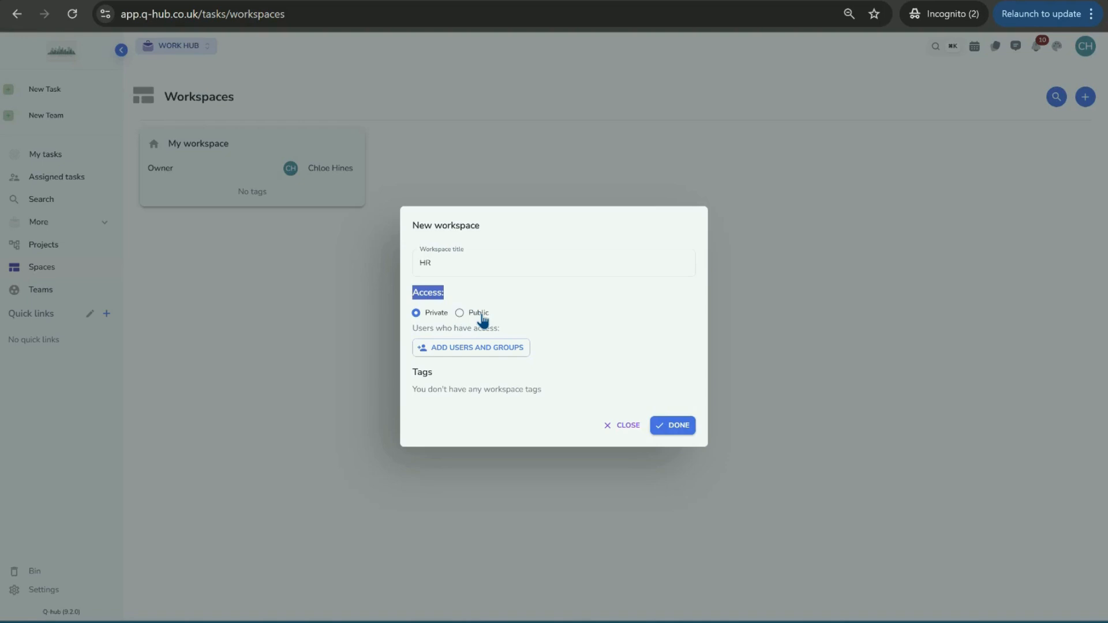
# Give the second and third listed users access to the new private HR workspace.
pyautogui.click(454, 351)
pyautogui.click(496, 323)
pyautogui.click(497, 352)
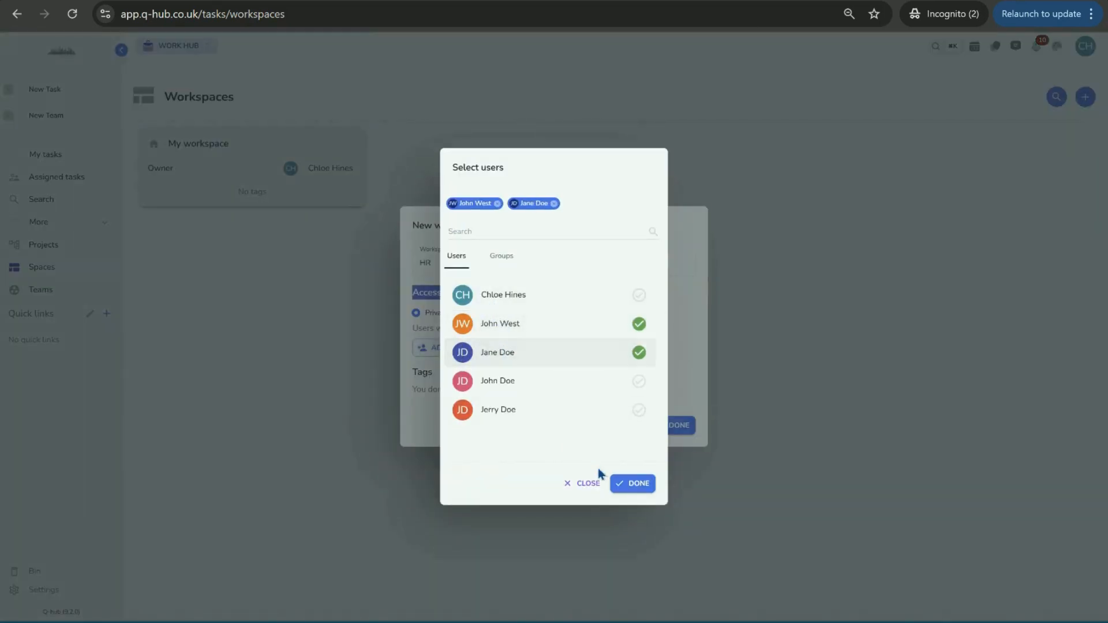
pyautogui.click(633, 483)
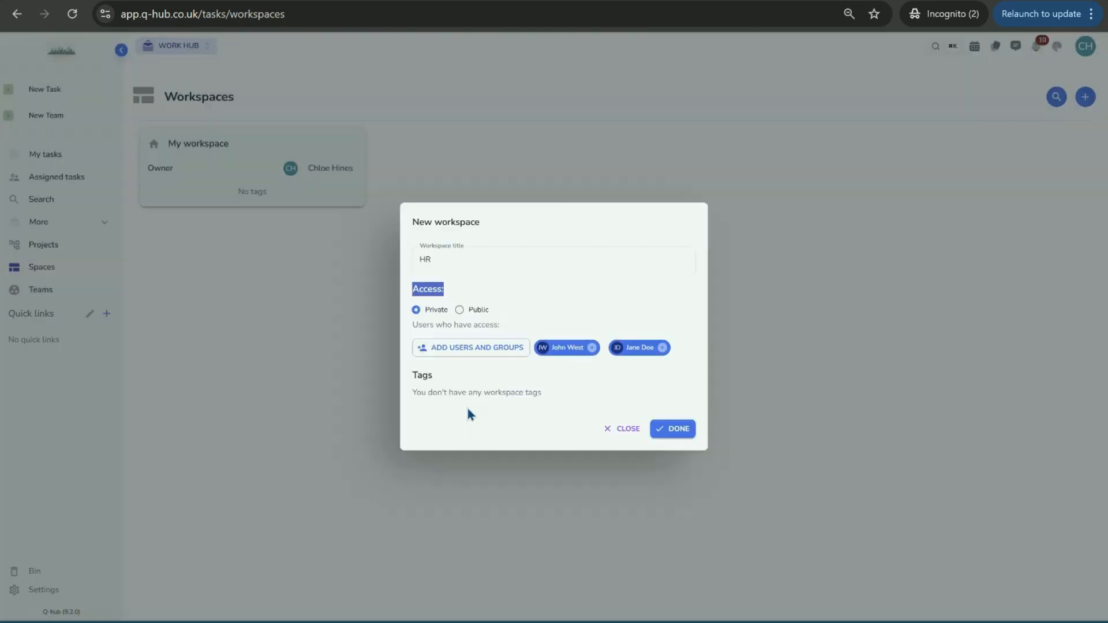
# Switch the HR workspace's access to Public and back to Private, and create the workspace.
pyautogui.click(459, 310)
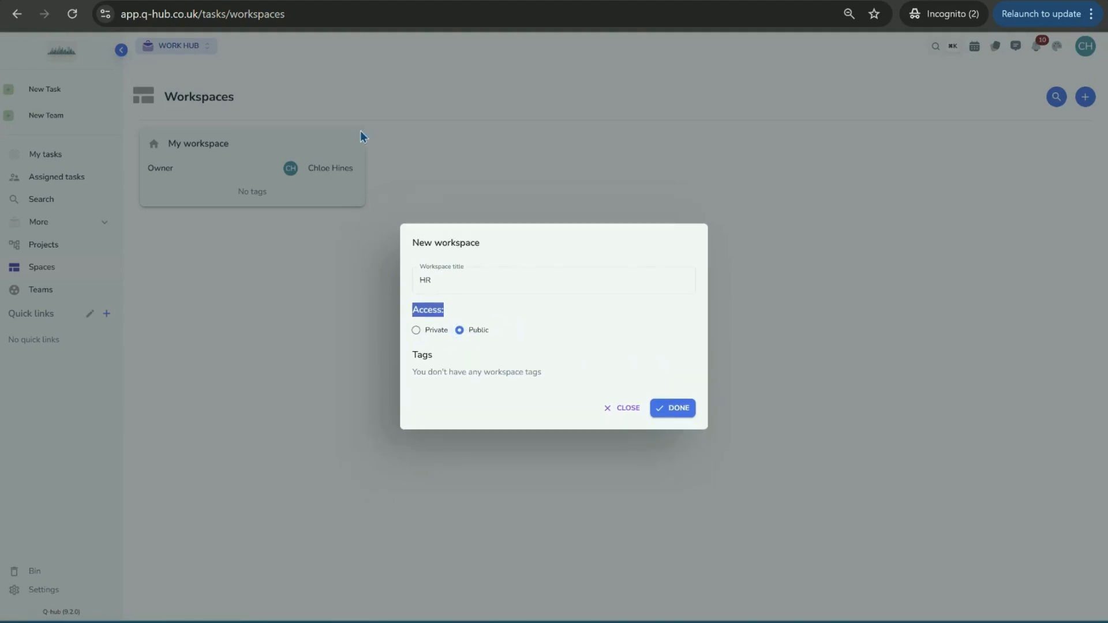
pyautogui.click(422, 332)
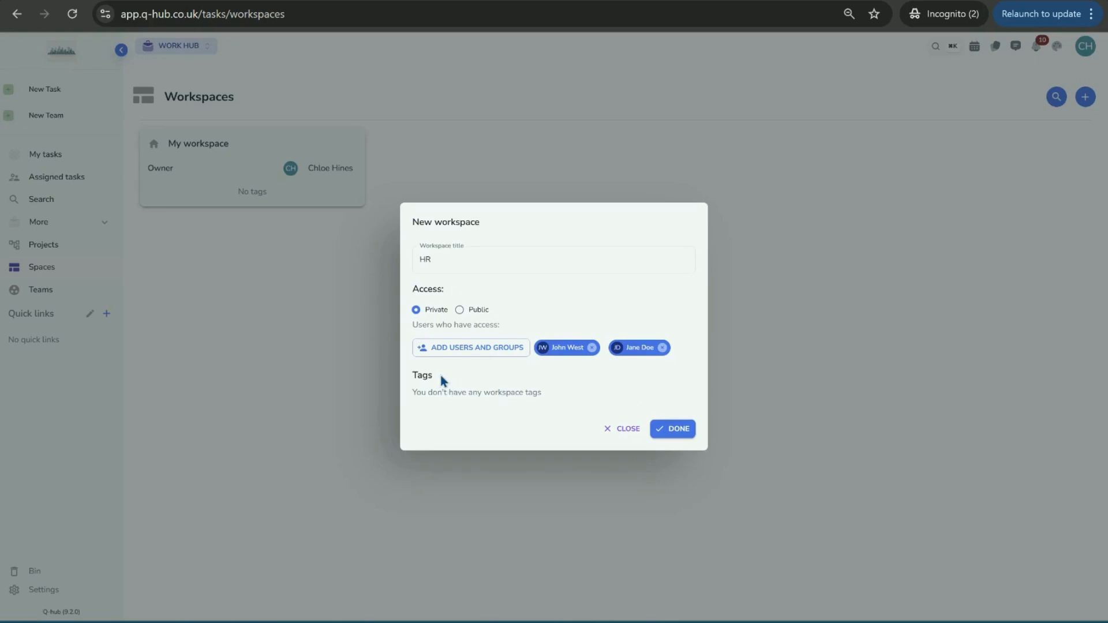
pyautogui.moveTo(417, 376); pyautogui.dragTo(465, 380)
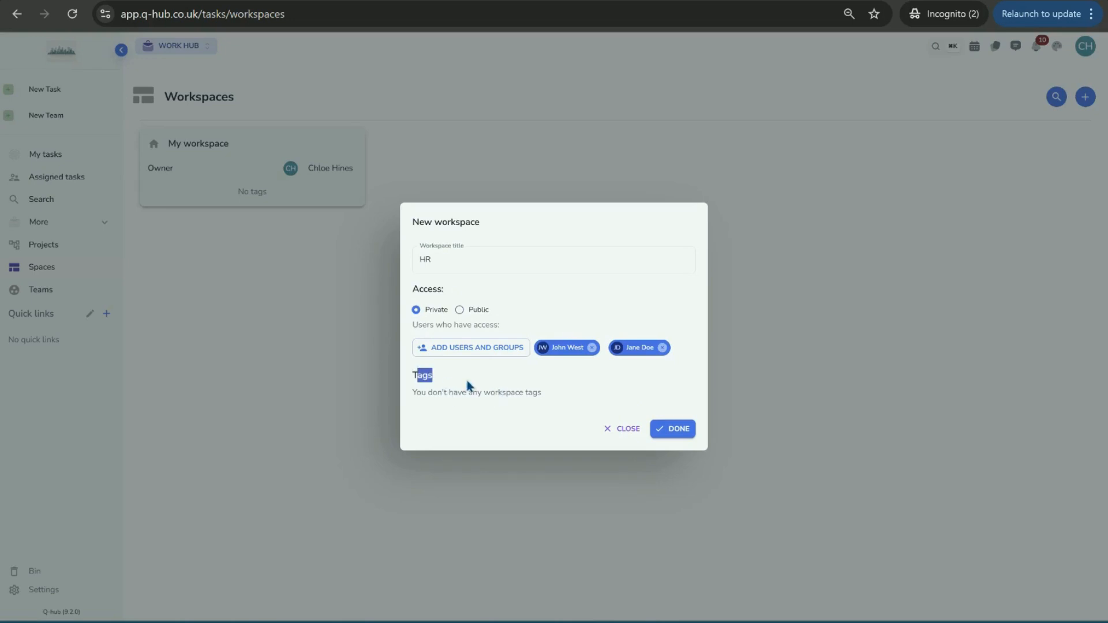
pyautogui.click(674, 431)
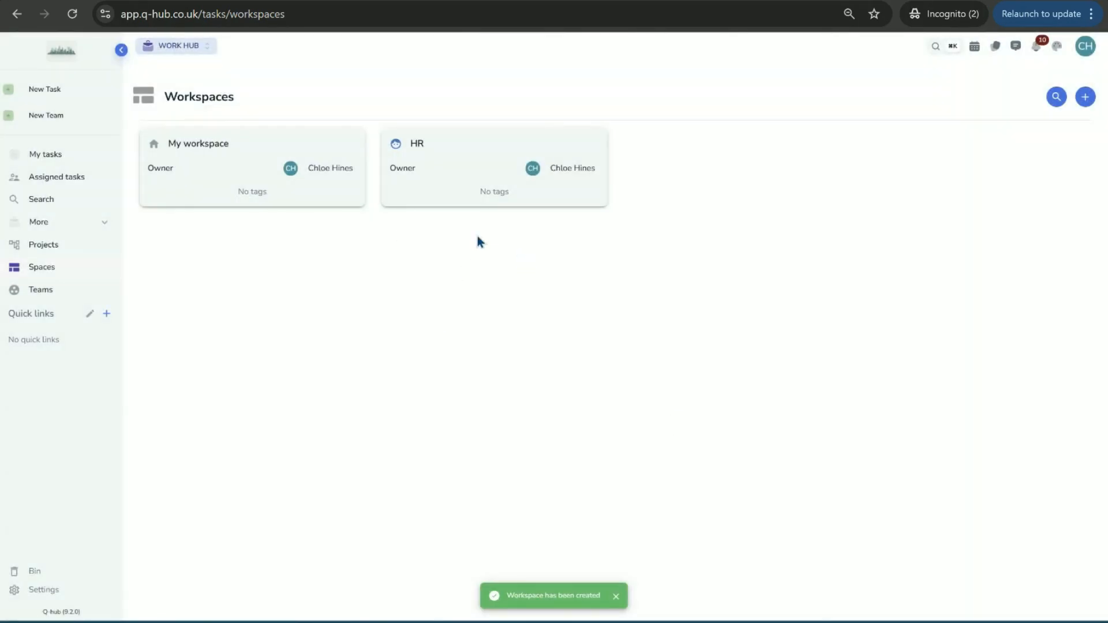
# Add a green Training Matrix shortcut and a blue Return to work form shortcut to the HR workspace's dashboard, and save it.
pyautogui.click(463, 171)
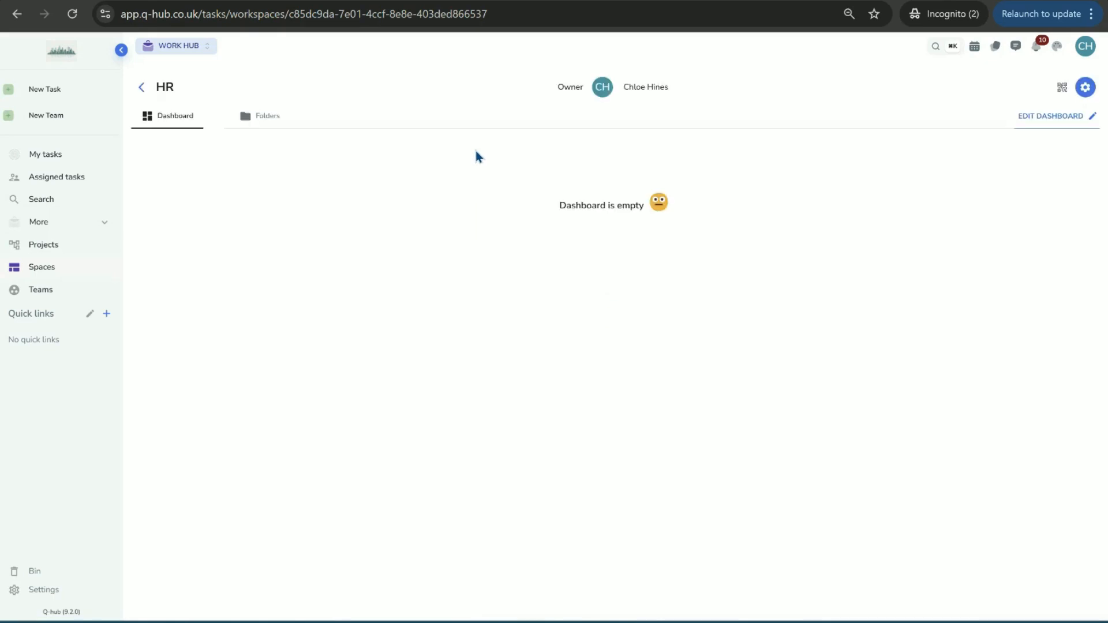
pyautogui.click(1051, 116)
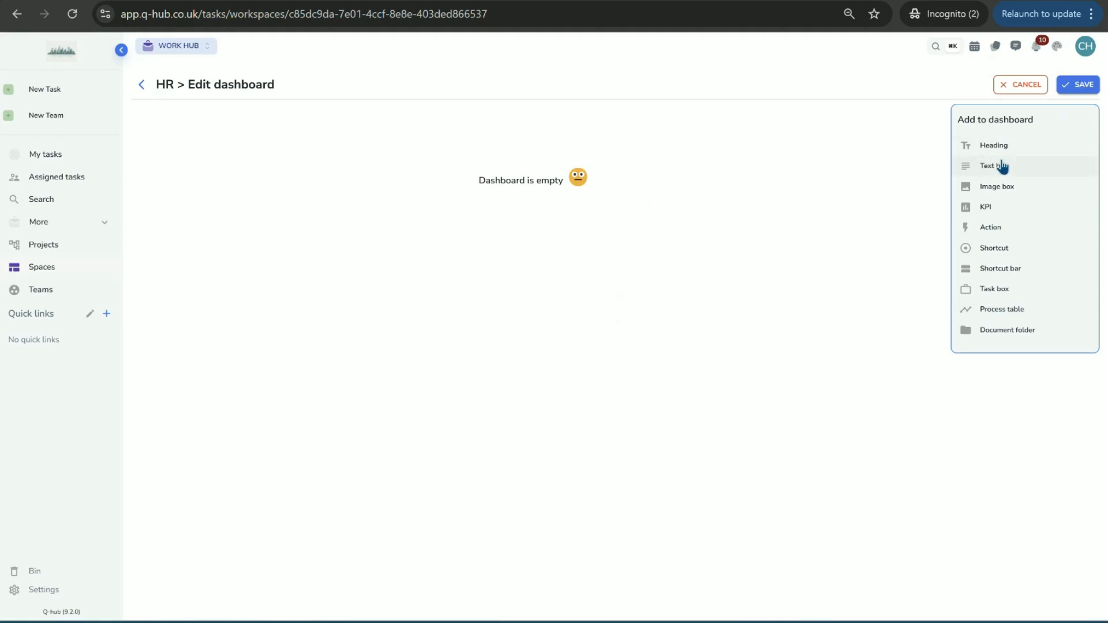
pyautogui.click(1008, 249)
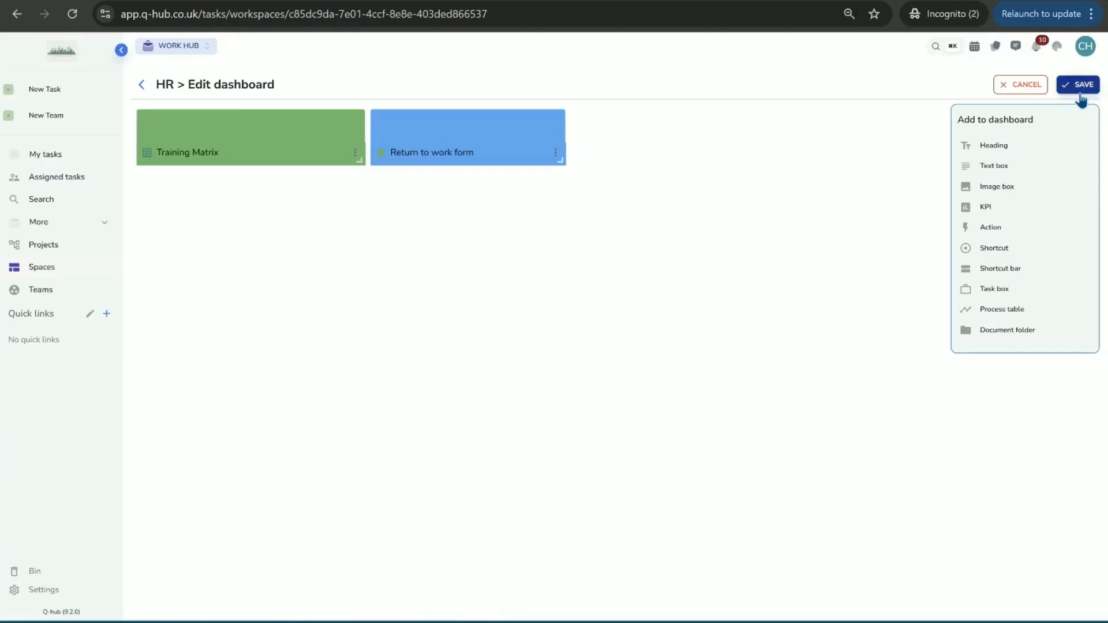
pyautogui.click(1078, 85)
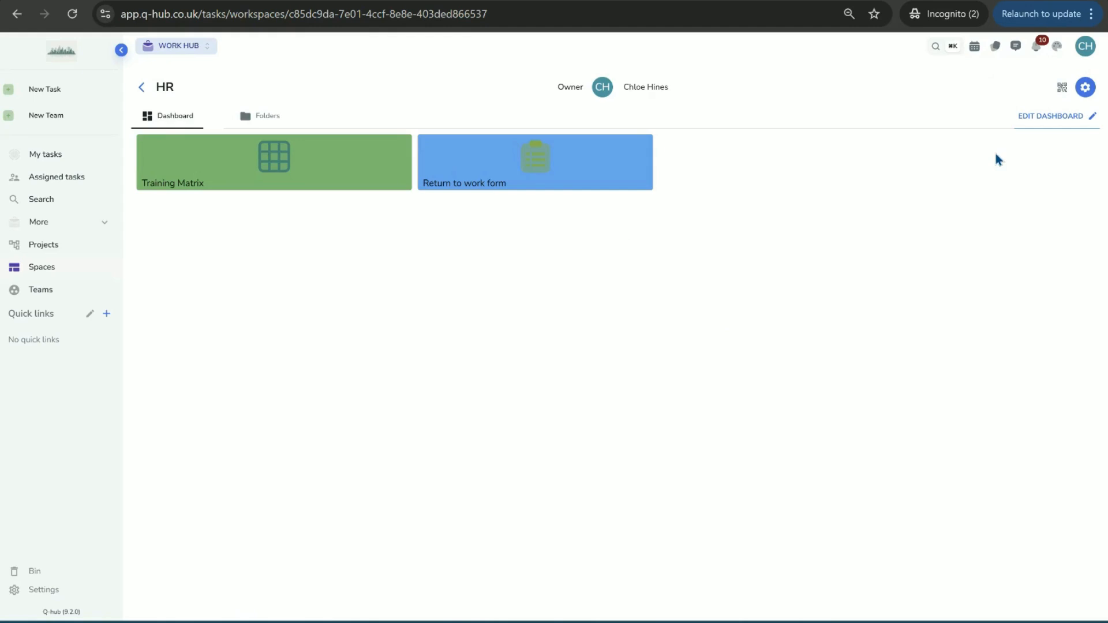
# Review the HR workspace's settings, including its access and delete options.
pyautogui.click(1085, 87)
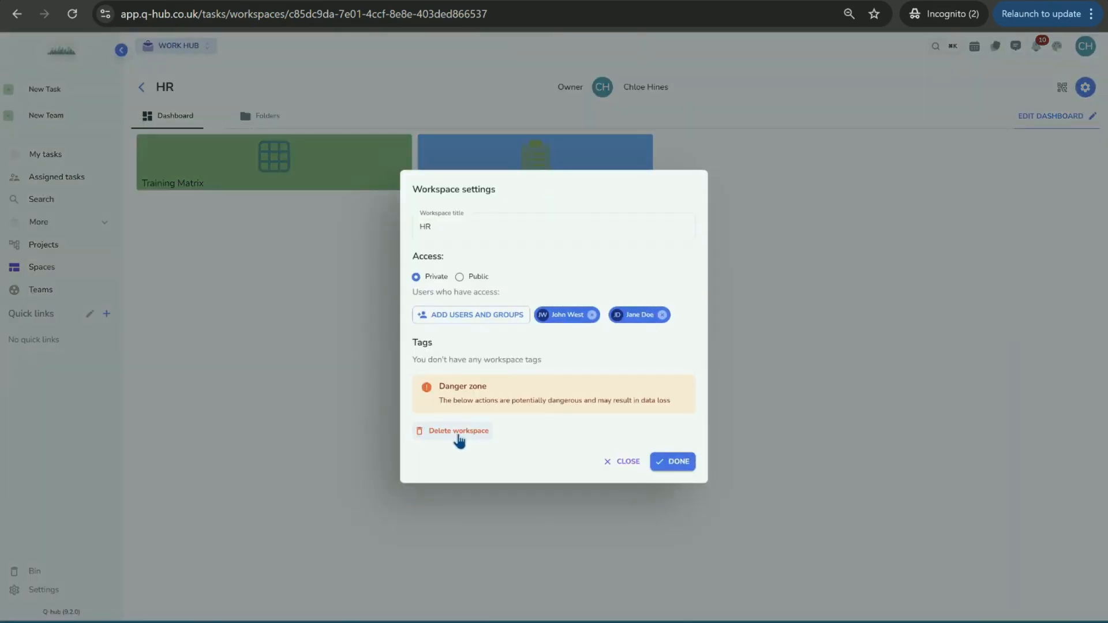
pyautogui.click(669, 462)
# Switch to the Home hub and view the My workspace and HR dashboards there.
pyautogui.click(181, 51)
pyautogui.click(160, 72)
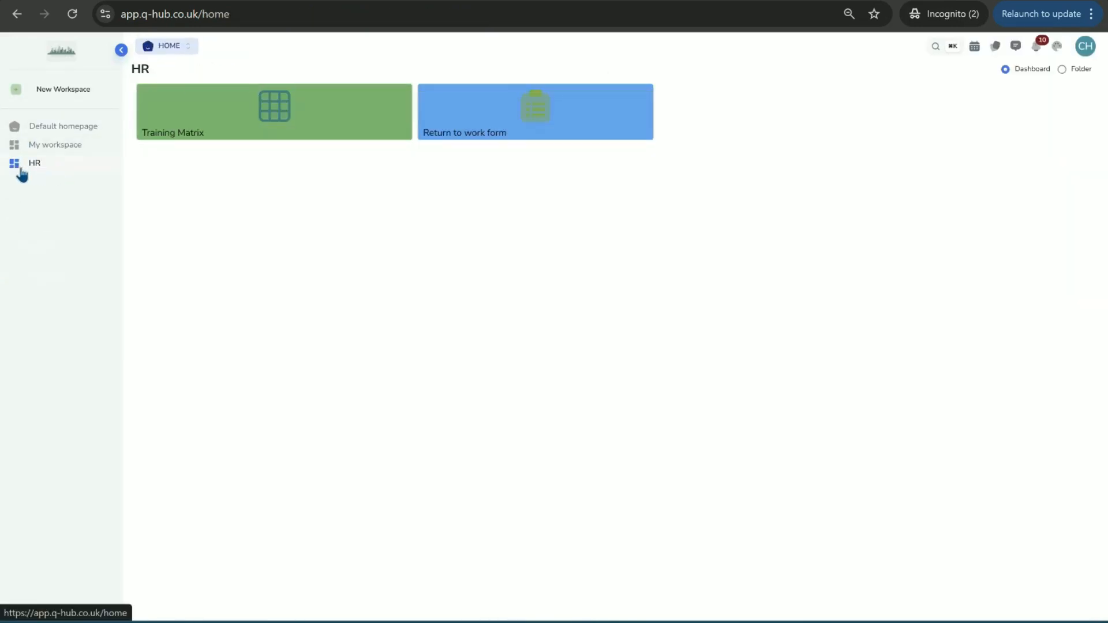
pyautogui.click(48, 152)
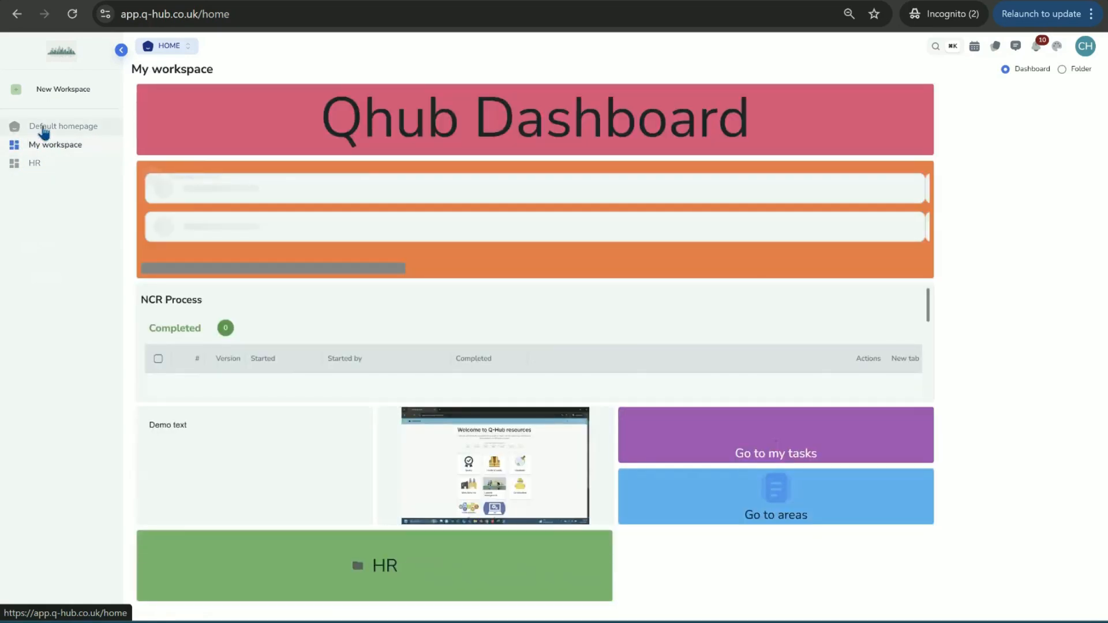
pyautogui.click(23, 164)
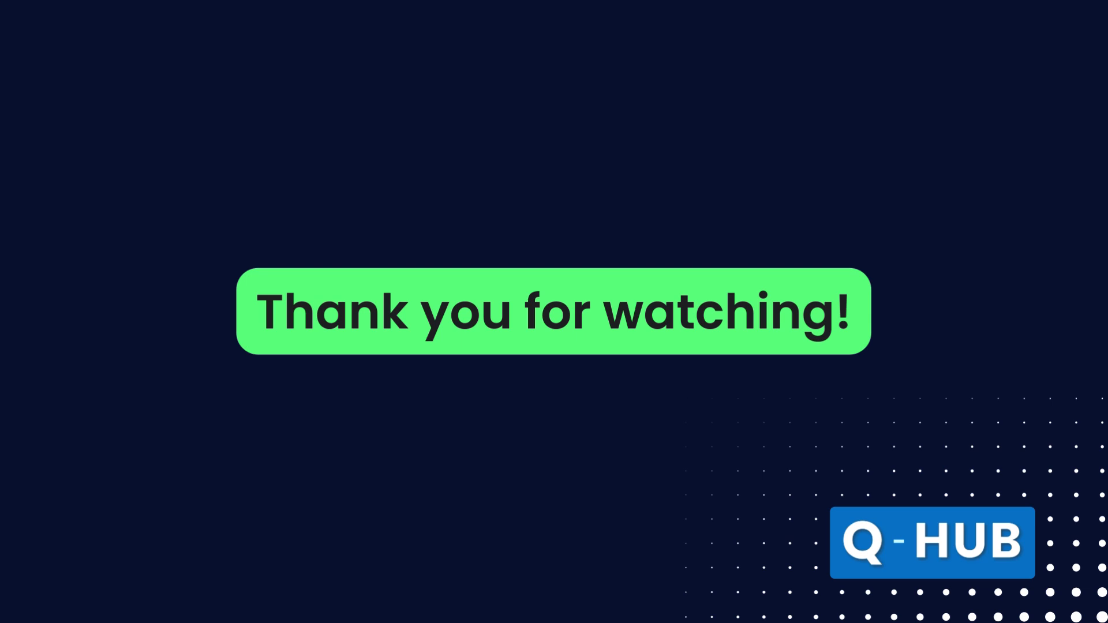